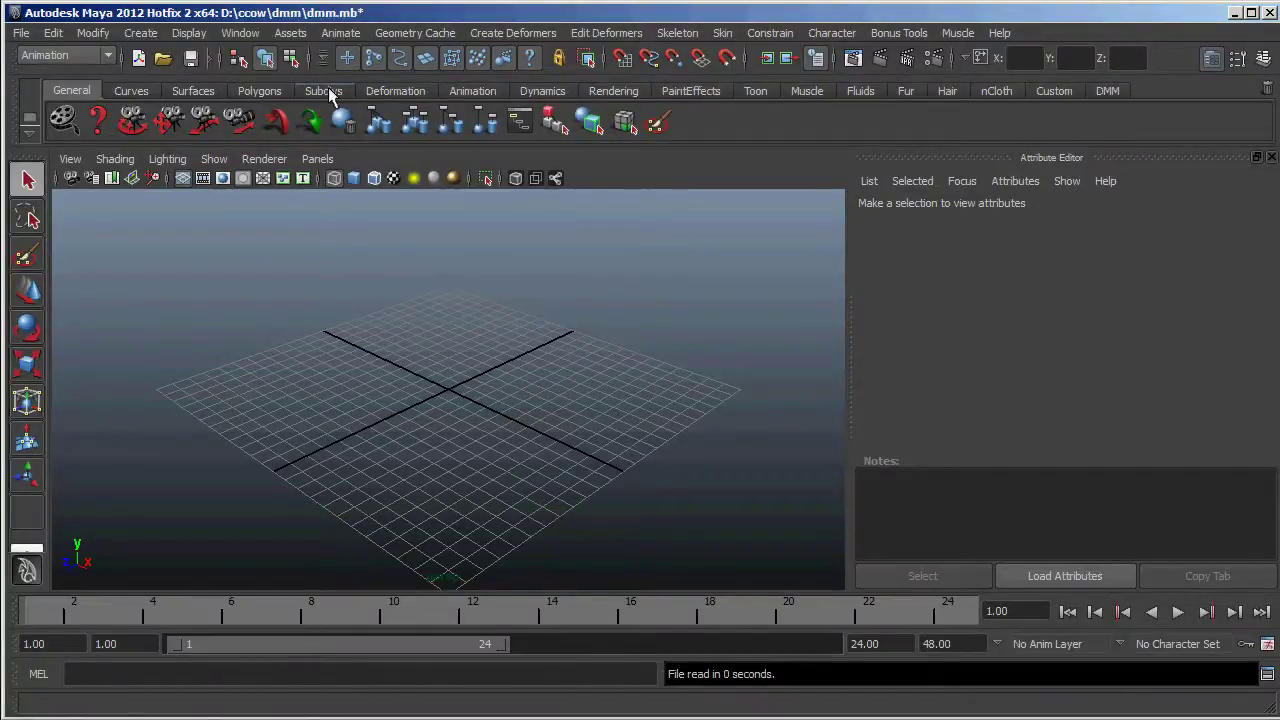
- Load the DmmPlugin.py plug-in and set it to load automatically
{"action": "left_click", "coordinate": [244, 36]}
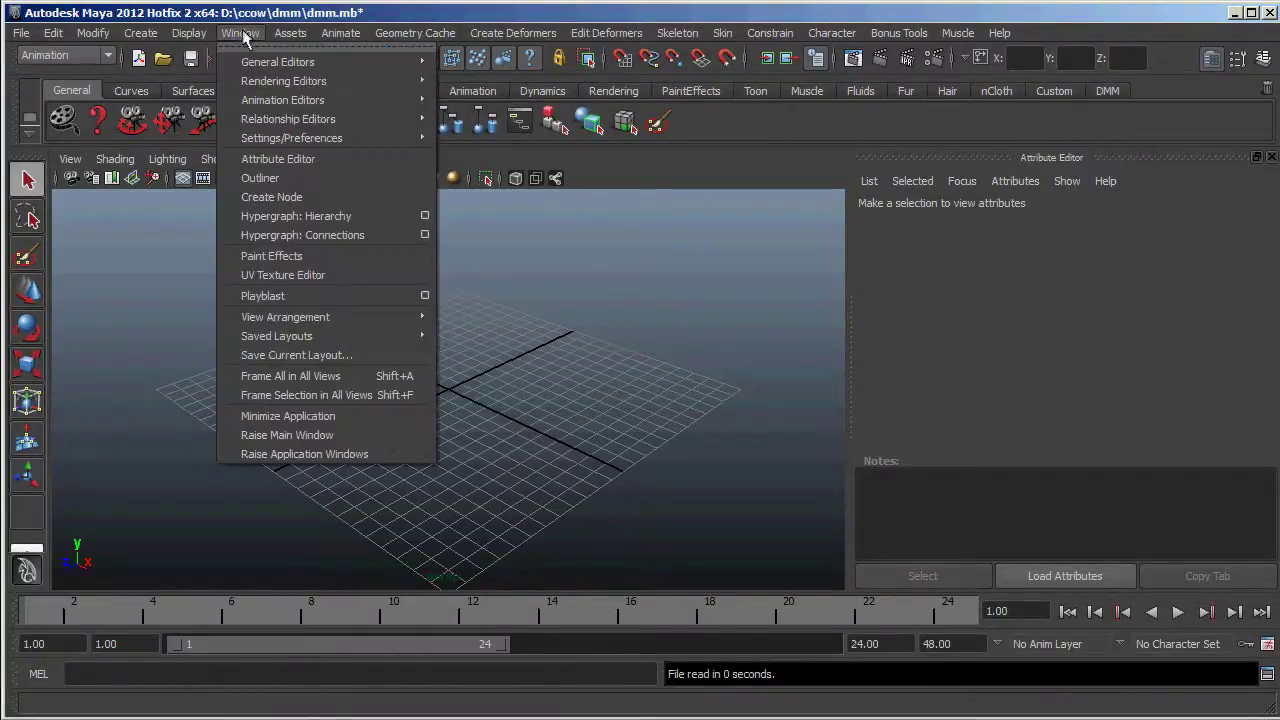
{"action": "mouse_move", "coordinate": [312, 141]}
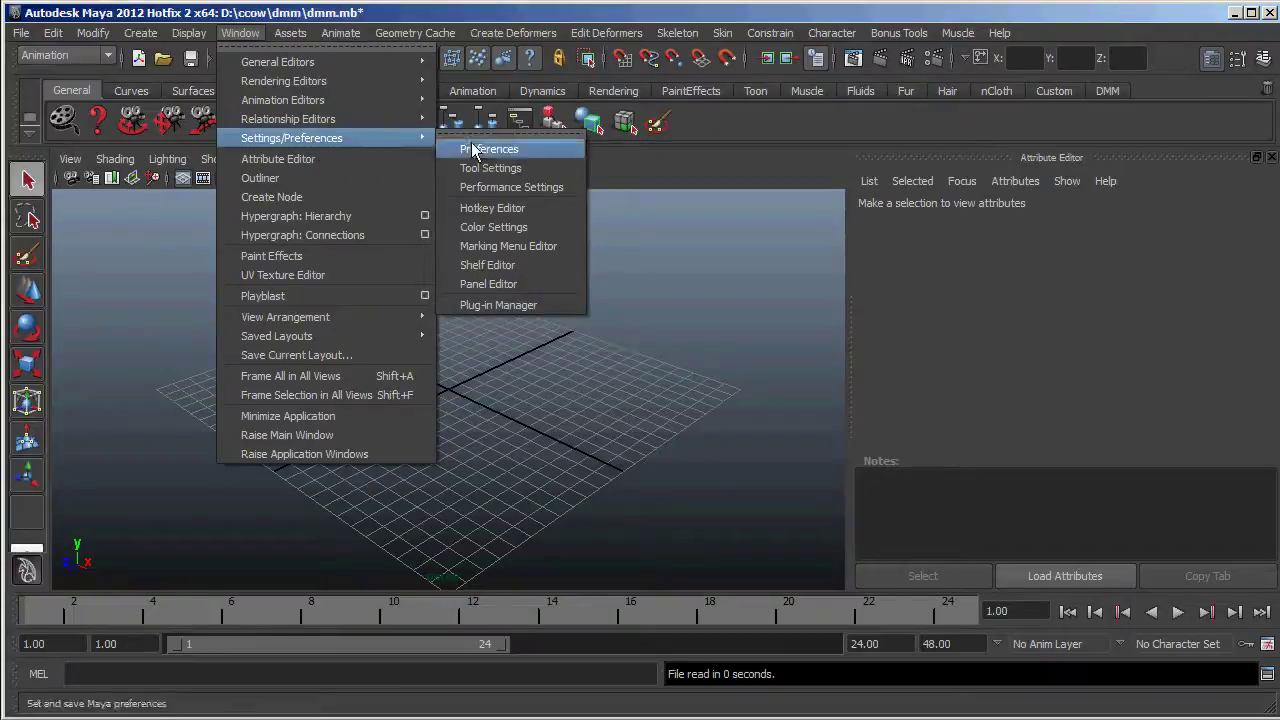
{"action": "left_click", "coordinate": [513, 309]}
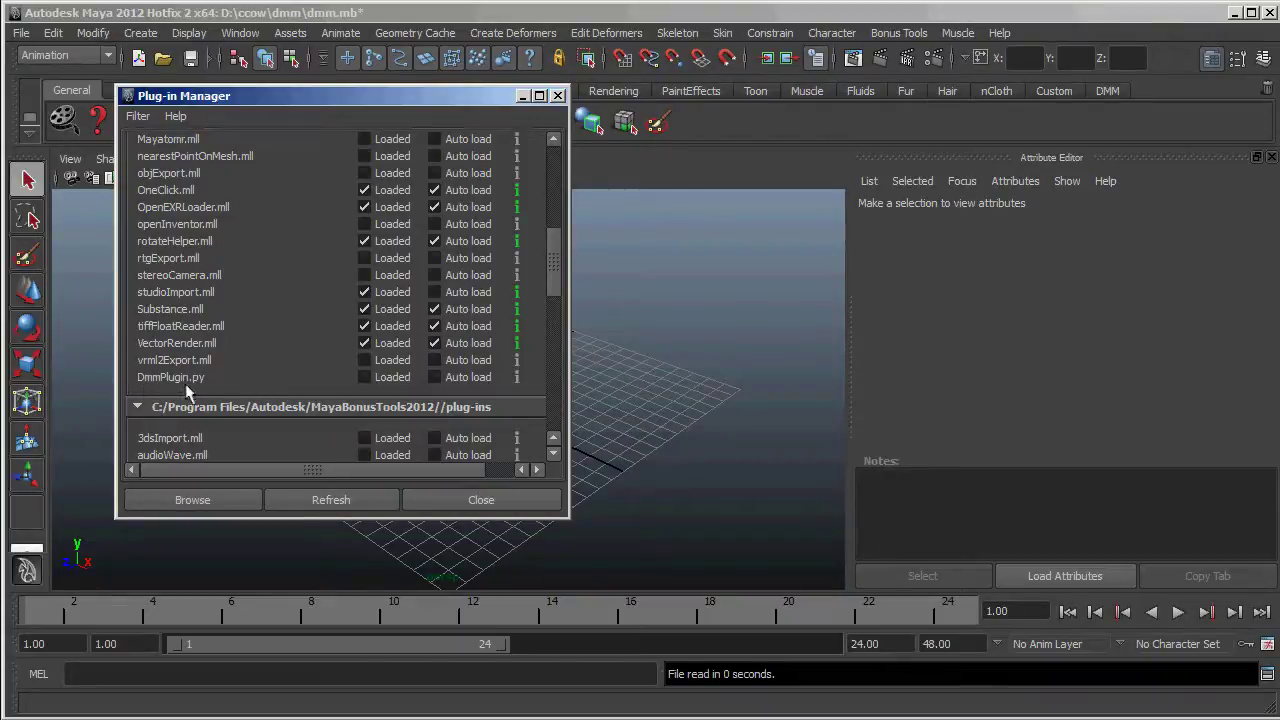
{"action": "left_click", "coordinate": [365, 378]}
{"action": "left_click", "coordinate": [435, 377]}
- Load the dmm_cinematic.mll plug-in with auto load enabled, close the Plug-in Manager and save the scene
{"action": "left_click_drag", "start_coordinate": [556, 273], "coordinate": [569, 219]}
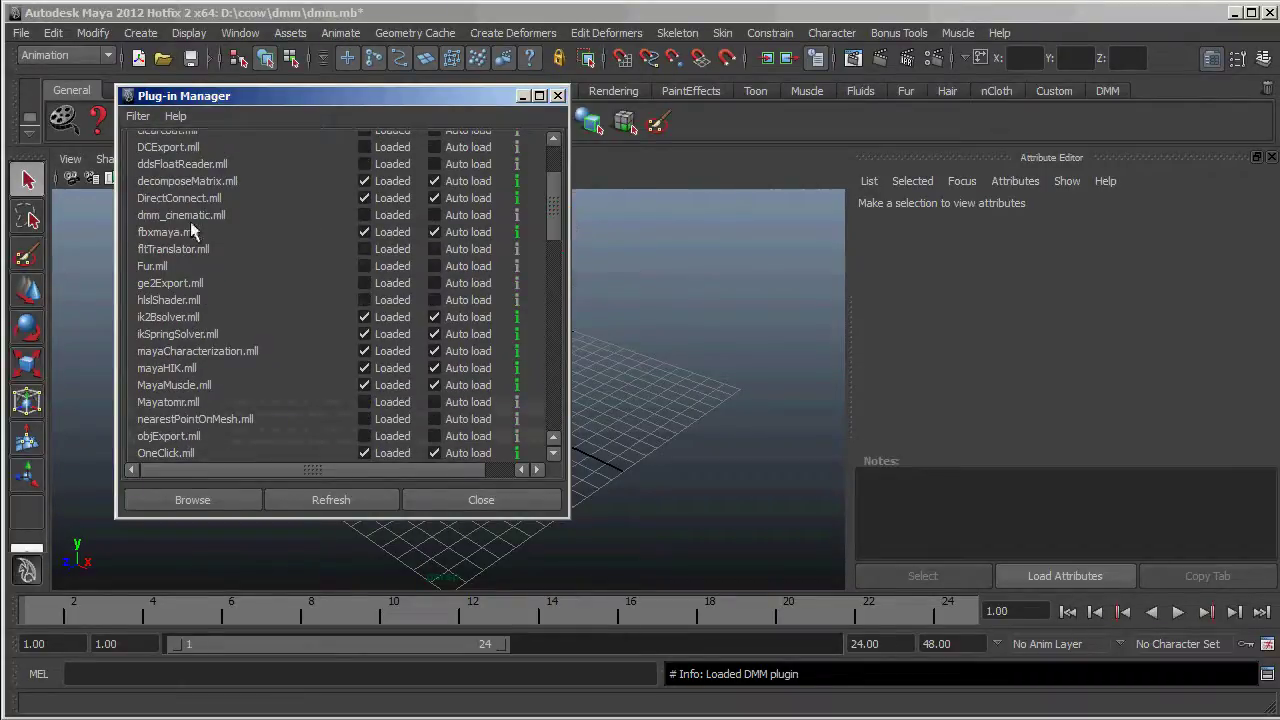
{"action": "left_click", "coordinate": [365, 216]}
{"action": "left_click", "coordinate": [435, 217]}
{"action": "left_click", "coordinate": [478, 500]}
{"action": "key", "text": "ctrl+s"}
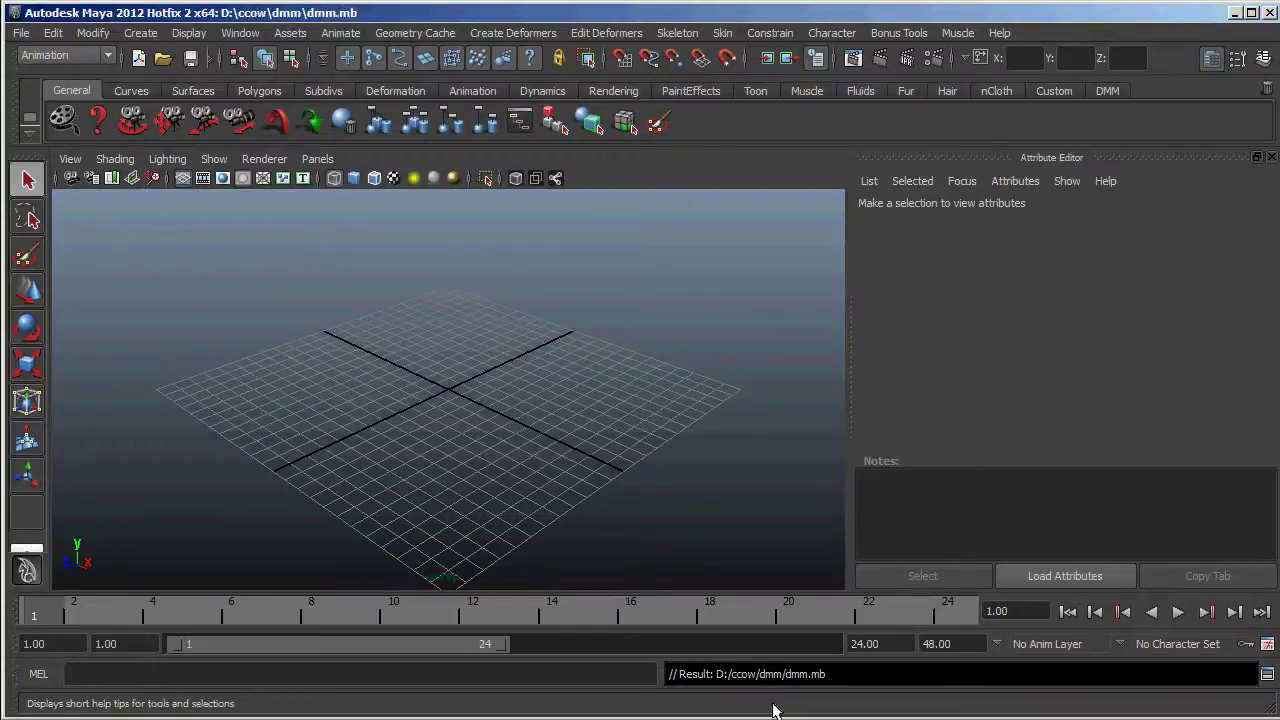
- Switch the workspace to the DMM menu set and show the DMM shelf tools
{"action": "left_click", "coordinate": [108, 56]}
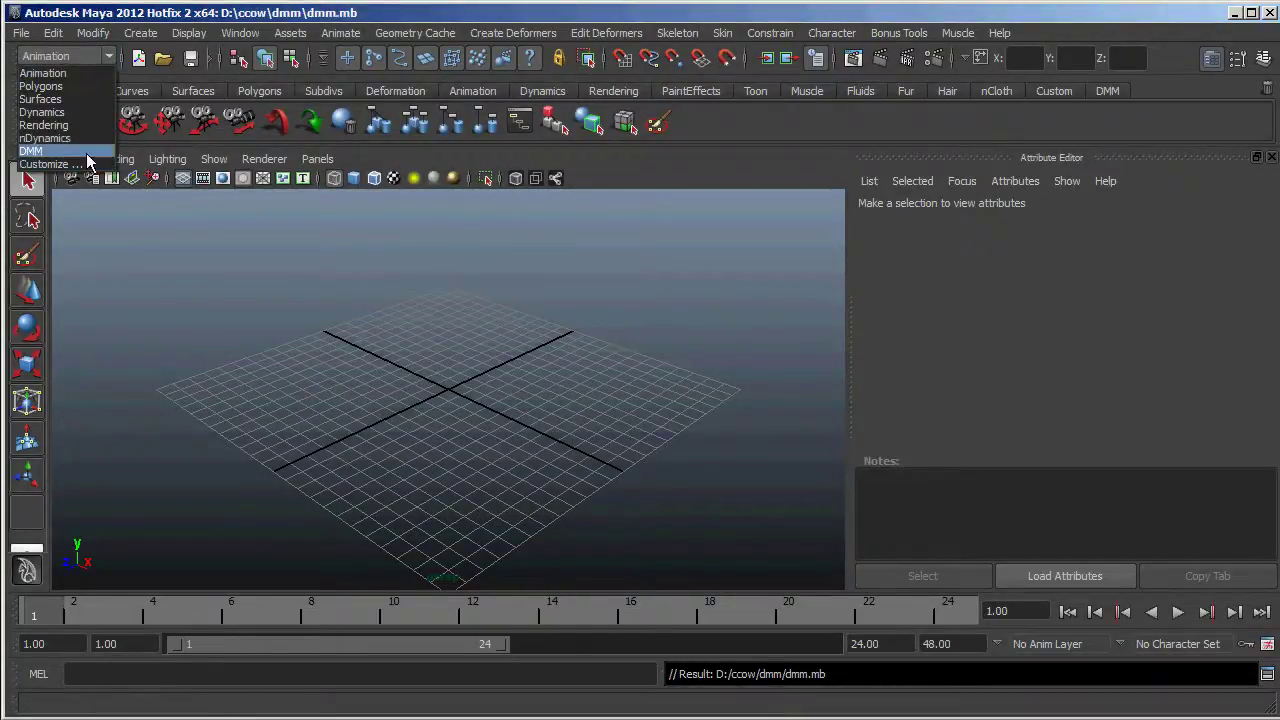
{"action": "left_click", "coordinate": [40, 151]}
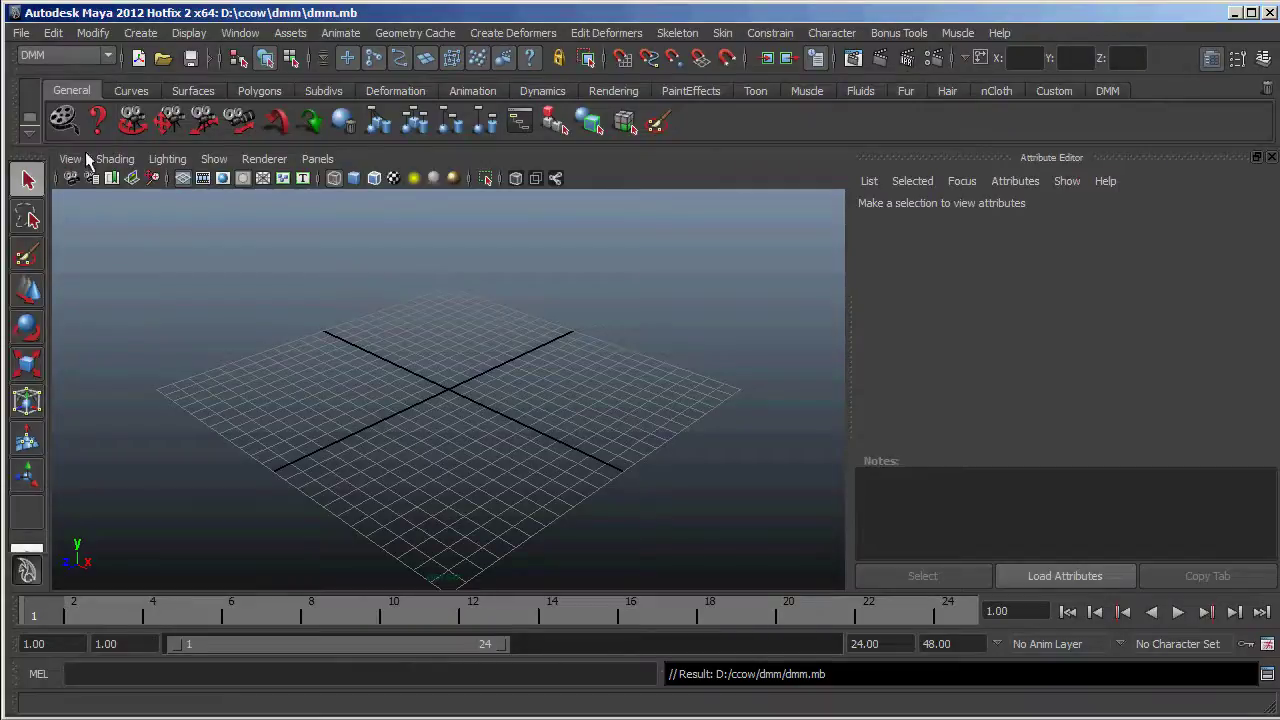
{"action": "left_click", "coordinate": [1107, 90]}
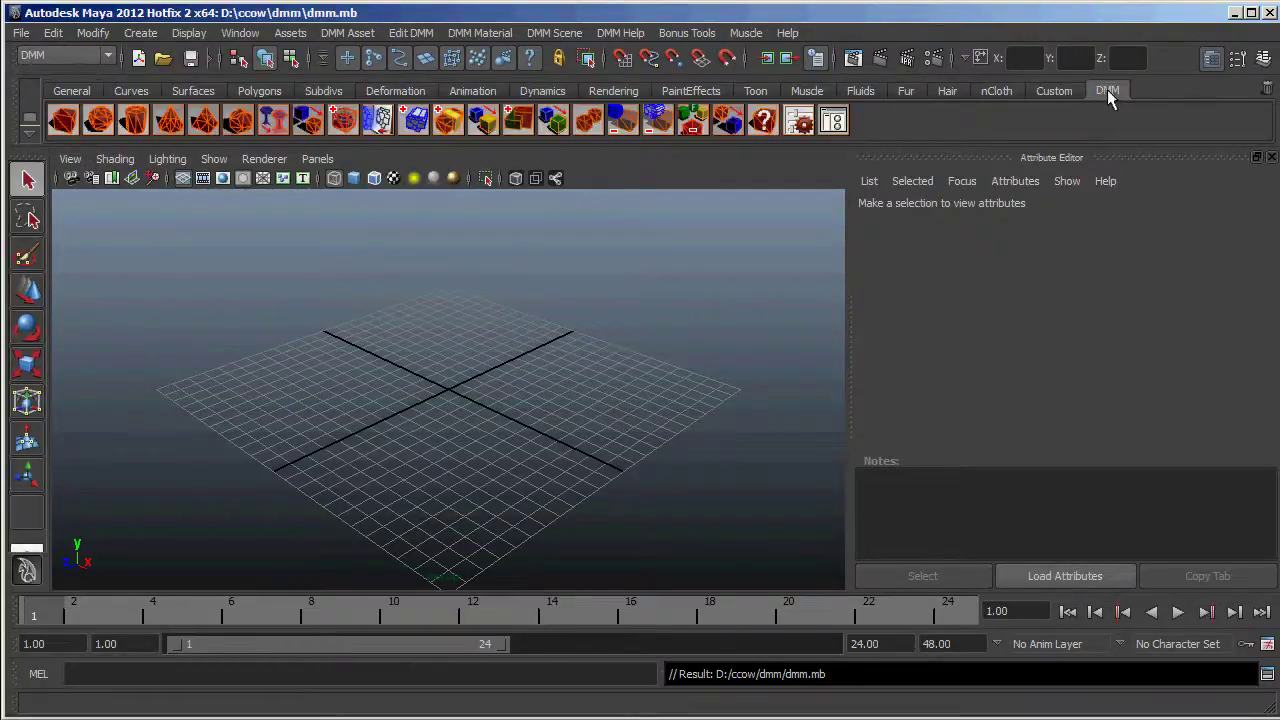
- Create a DMM sphere, raise it about 9.36 cm above the grid, and add a DMM cylinder at the origin
{"action": "left_click", "coordinate": [97, 122]}
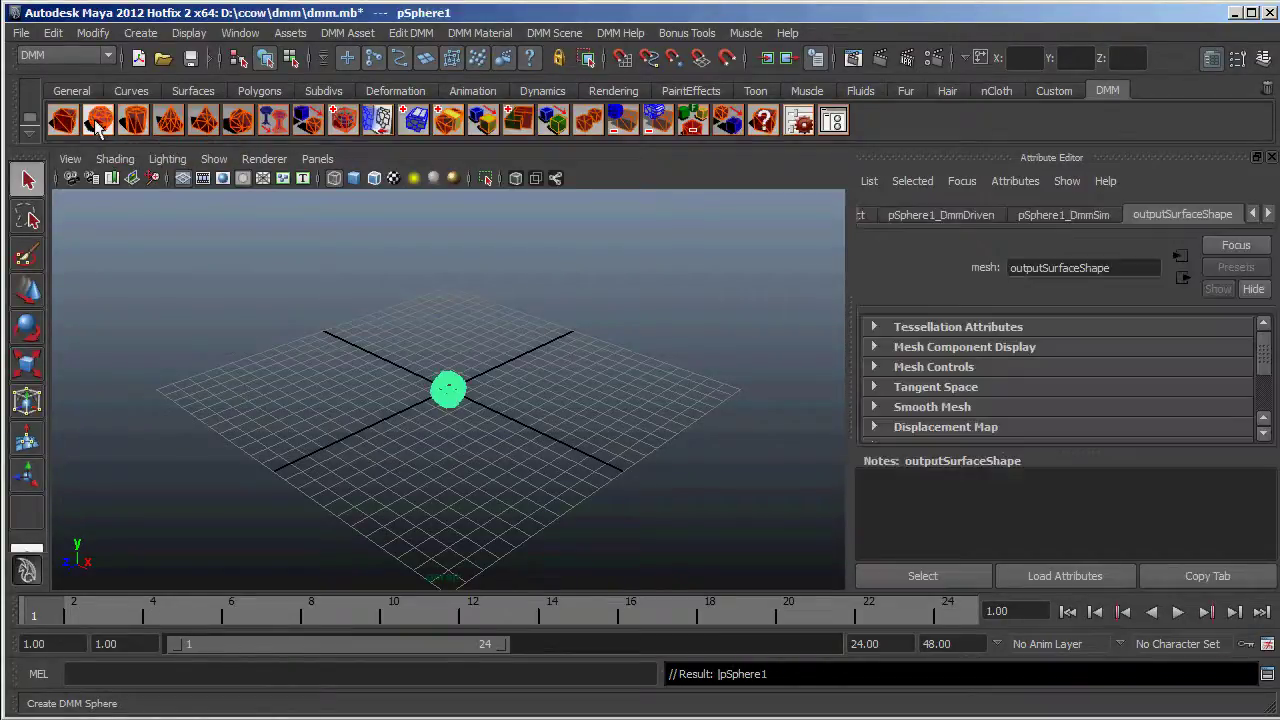
{"action": "left_click", "coordinate": [28, 290]}
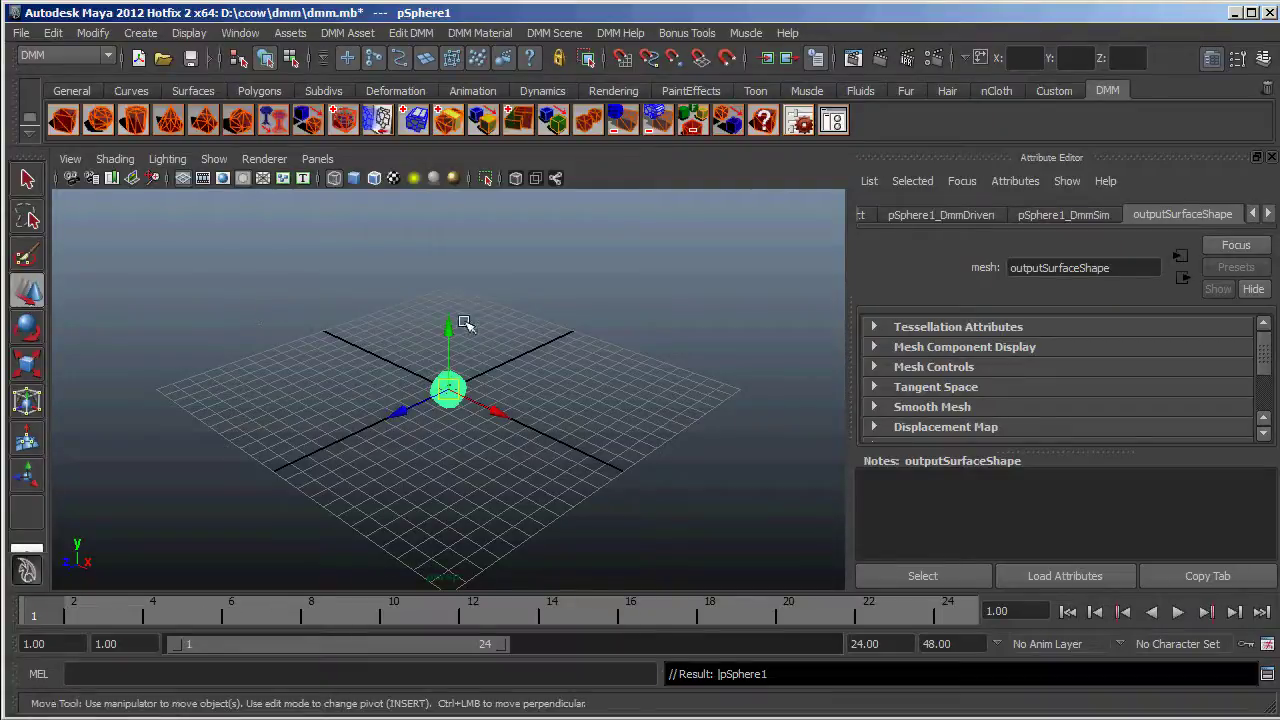
{"action": "left_click_drag", "start_coordinate": [449, 331], "coordinate": [448, 168]}
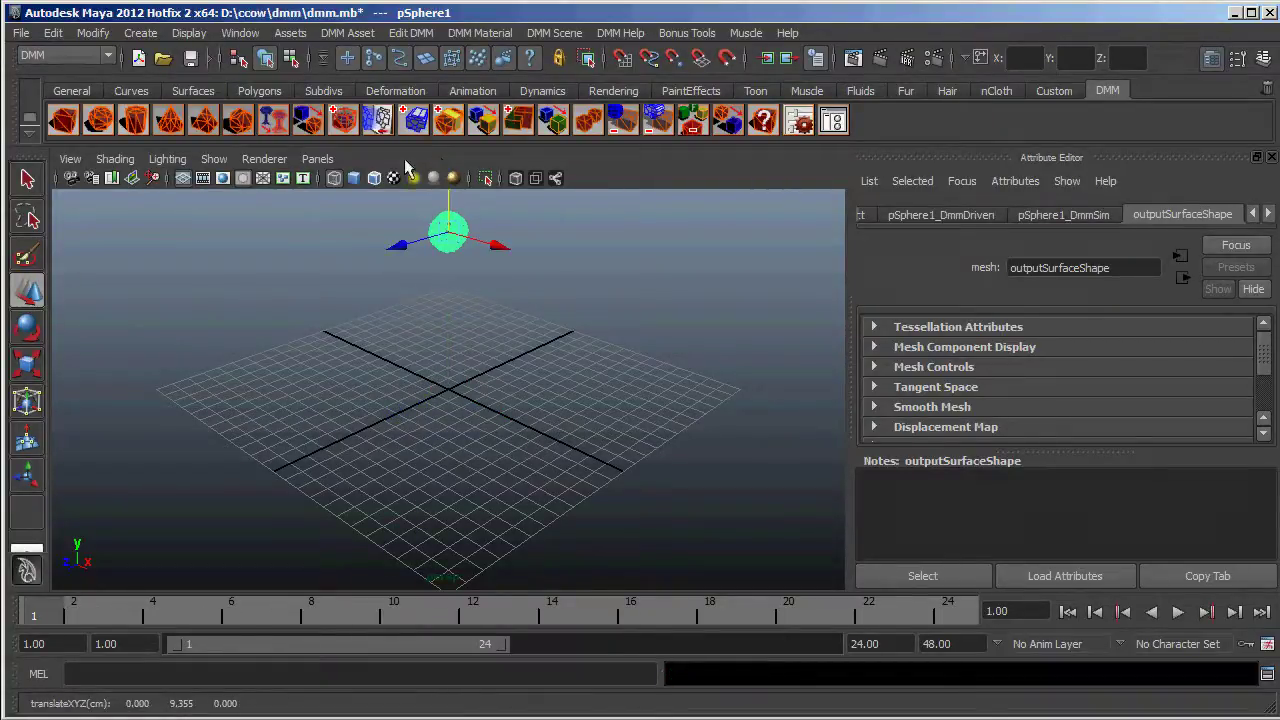
{"action": "left_click", "coordinate": [134, 122]}
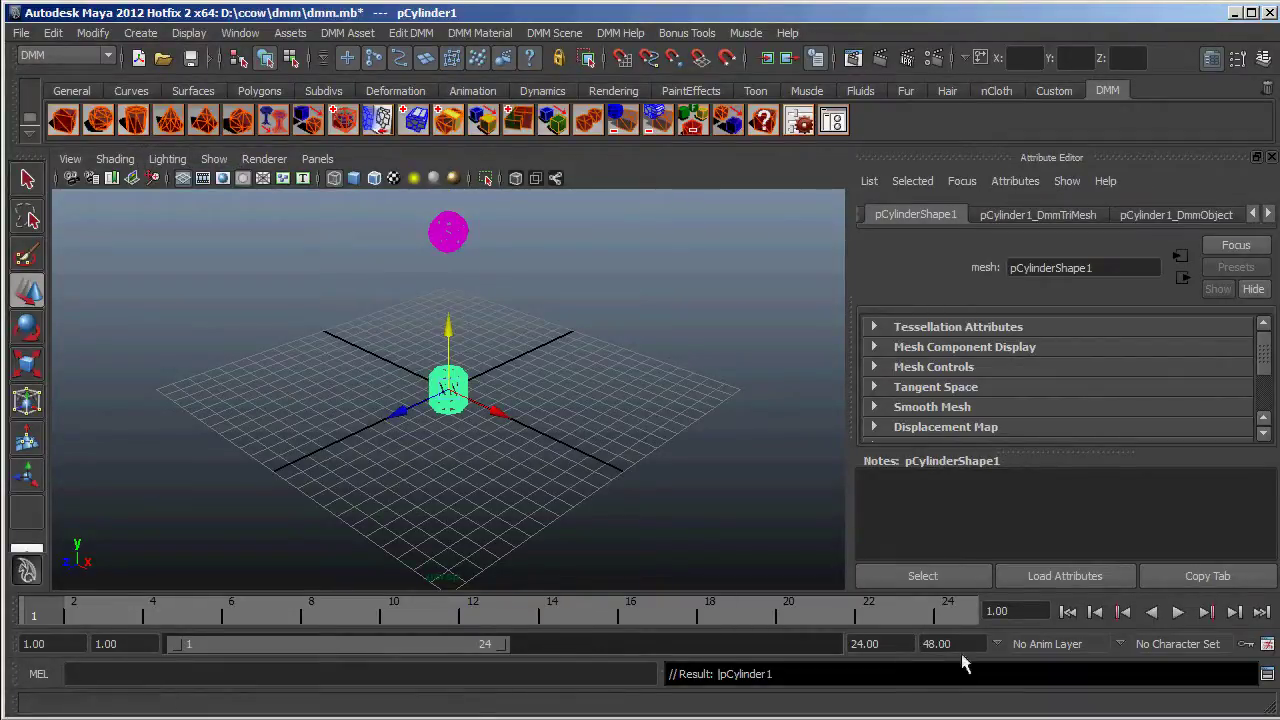
- Set the end frame of the playback range to 150
{"action": "double_click", "coordinate": [896, 646]}
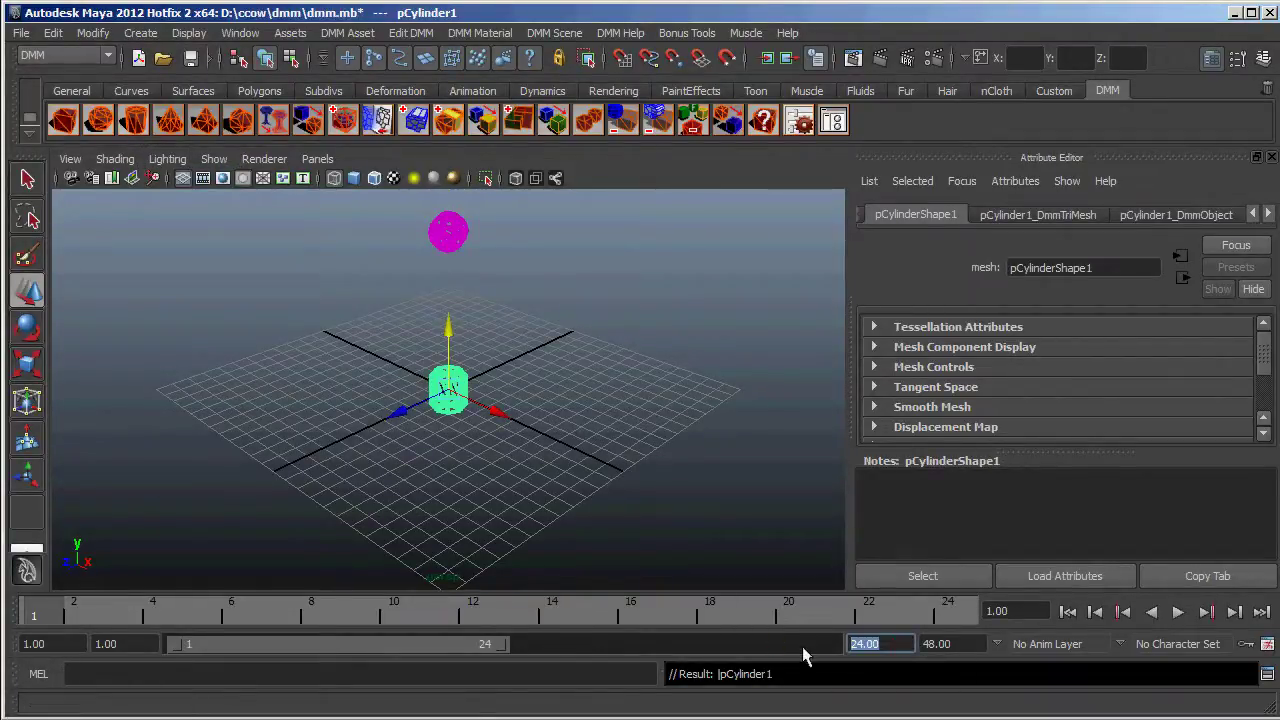
{"action": "type", "text": "15"}
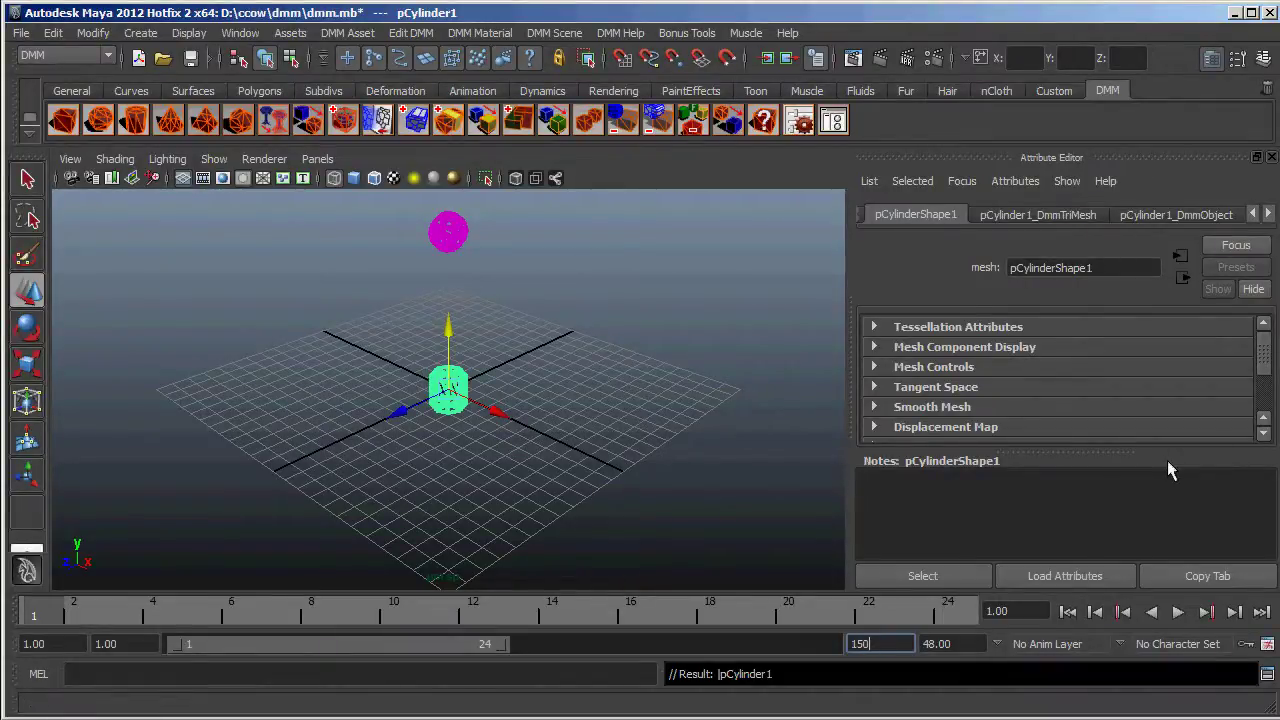
{"action": "type", "text": "0"}
{"action": "key", "text": "Return"}
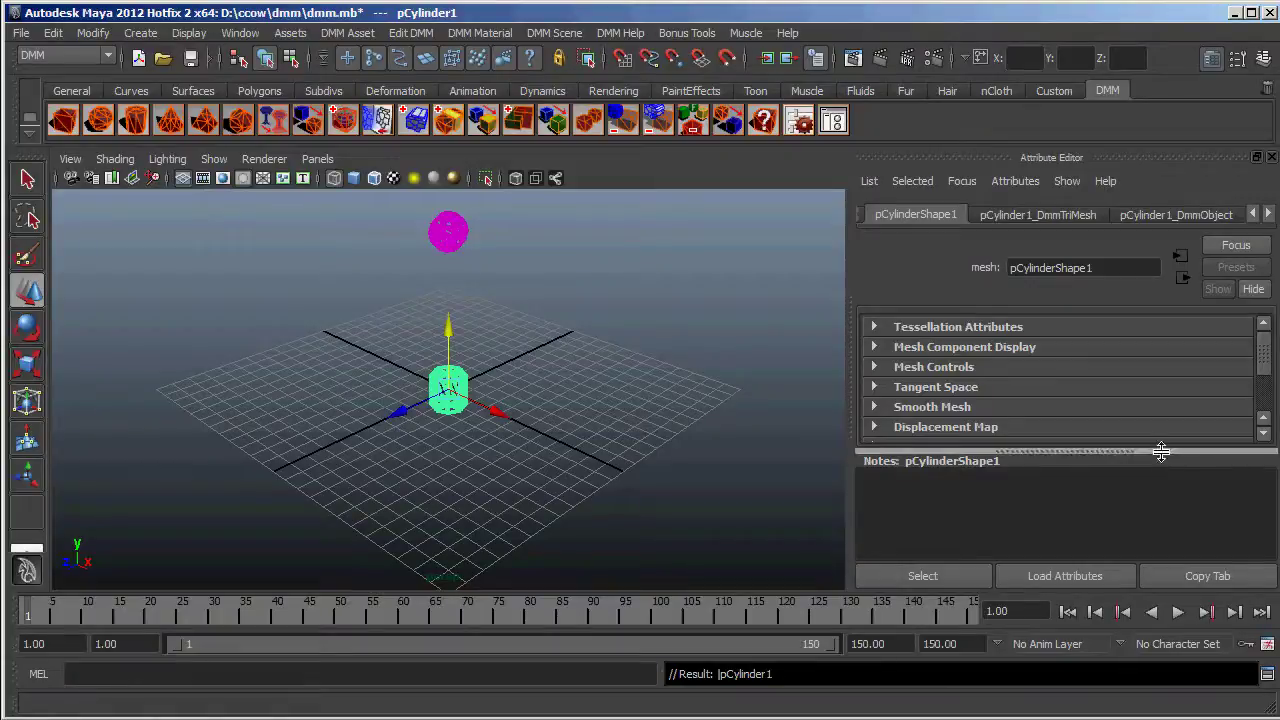
- Play the simulation to check how the sphere and cylinder move, and return to frame 1
{"action": "left_click", "coordinate": [1176, 611]}
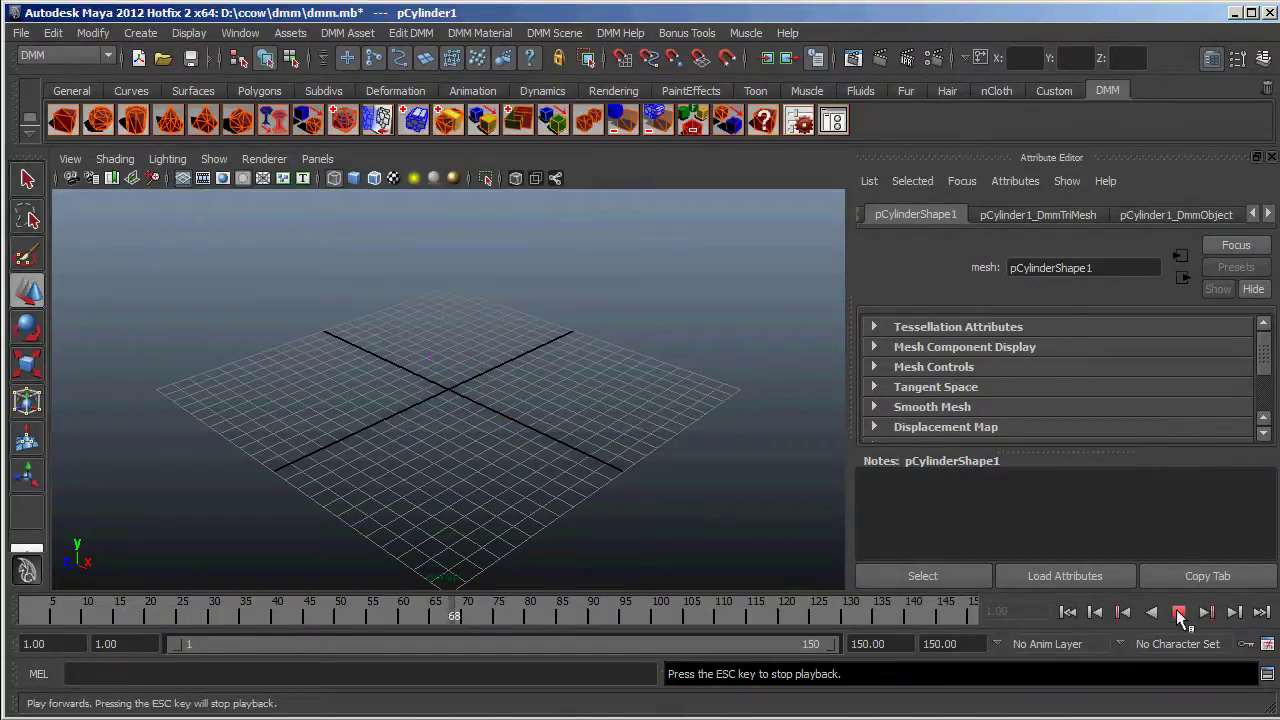
{"action": "left_click", "coordinate": [1178, 611]}
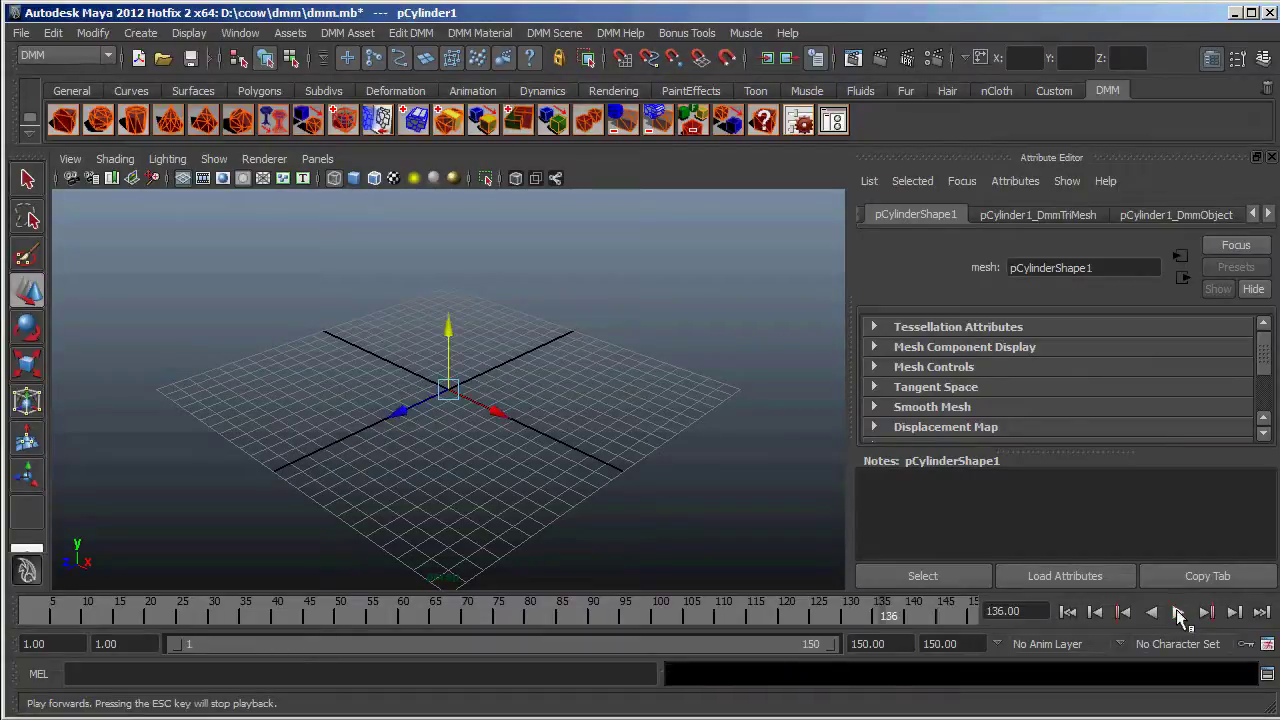
{"action": "left_click", "coordinate": [1066, 611]}
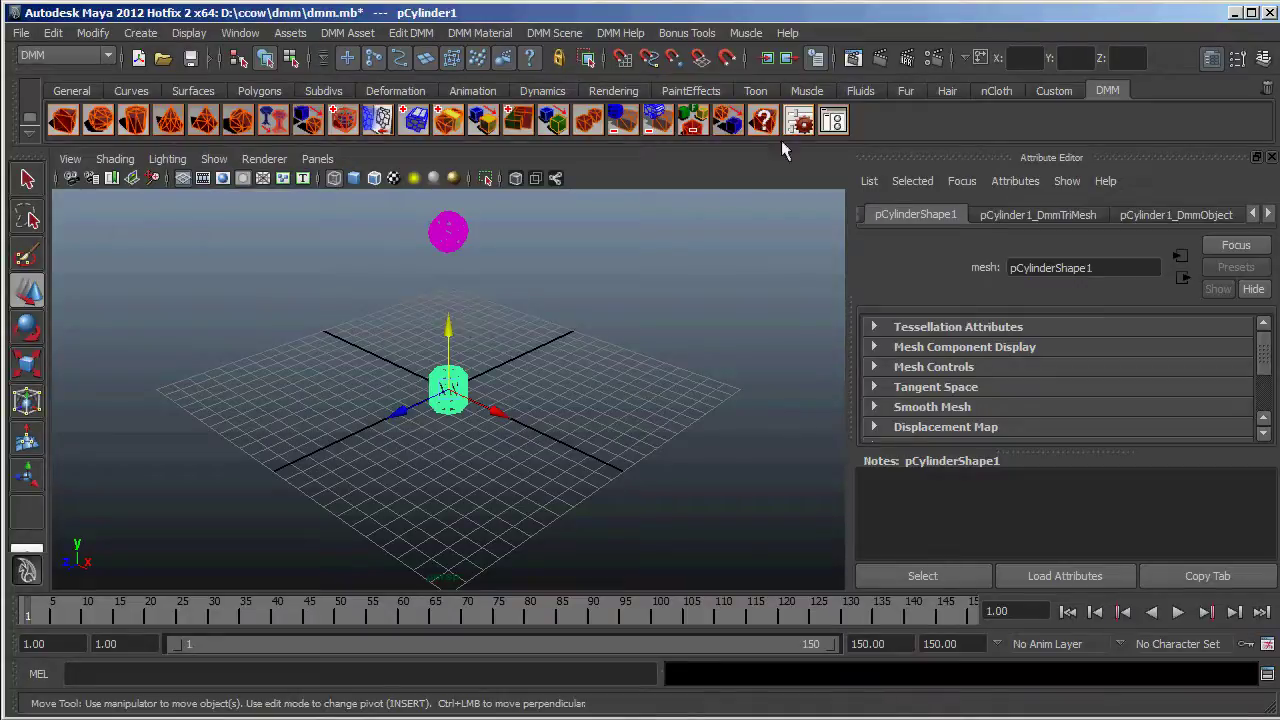
- Make the cylinder DMM Passive in the DMM Asset Manager
{"action": "left_click", "coordinate": [834, 121]}
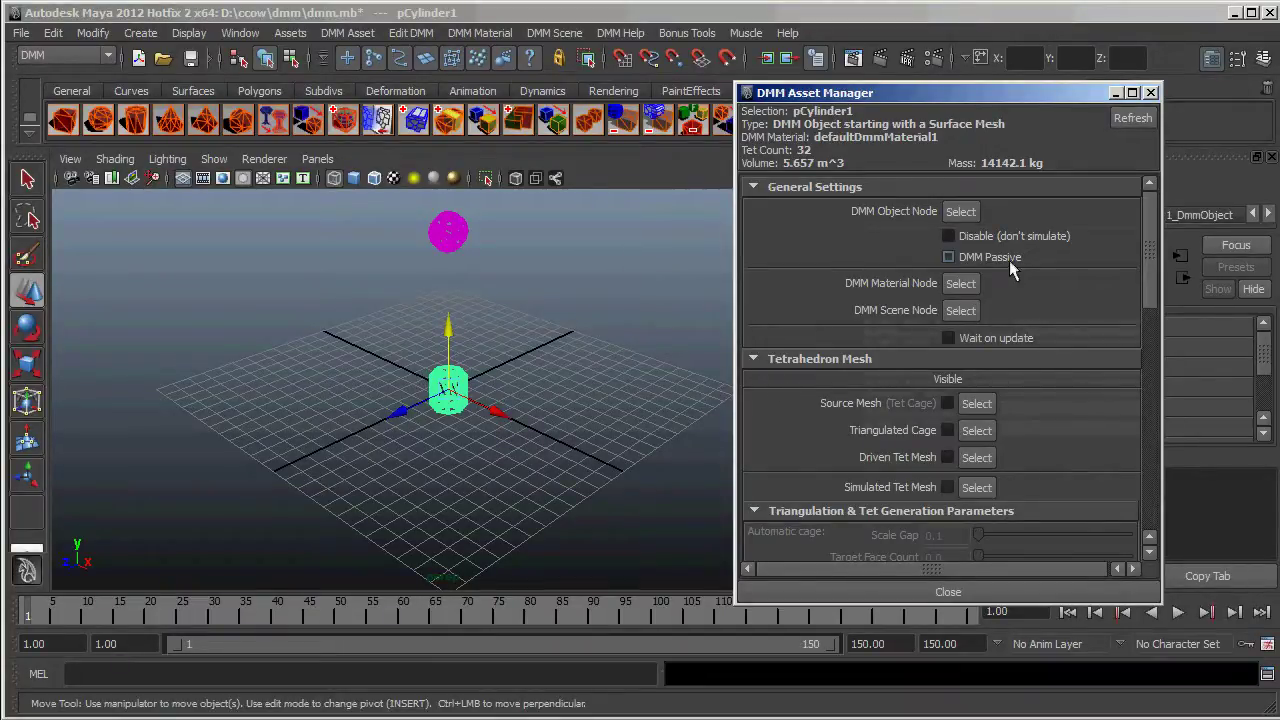
{"action": "left_click", "coordinate": [948, 264]}
{"action": "left_click", "coordinate": [948, 262]}
{"action": "left_click_drag", "start_coordinate": [982, 93], "coordinate": [998, 69]}
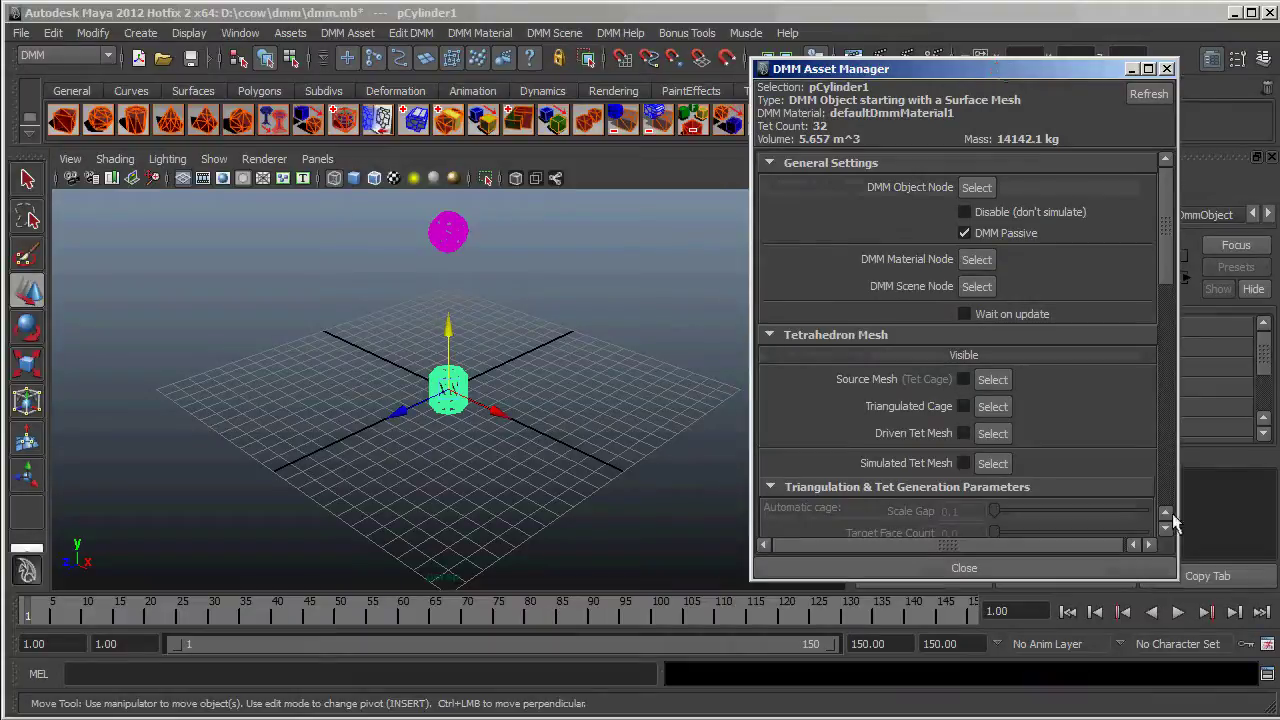
- Replay the simulation to watch the sphere fall onto the passive cylinder, and rewind to the first frame
{"action": "left_click", "coordinate": [1179, 614]}
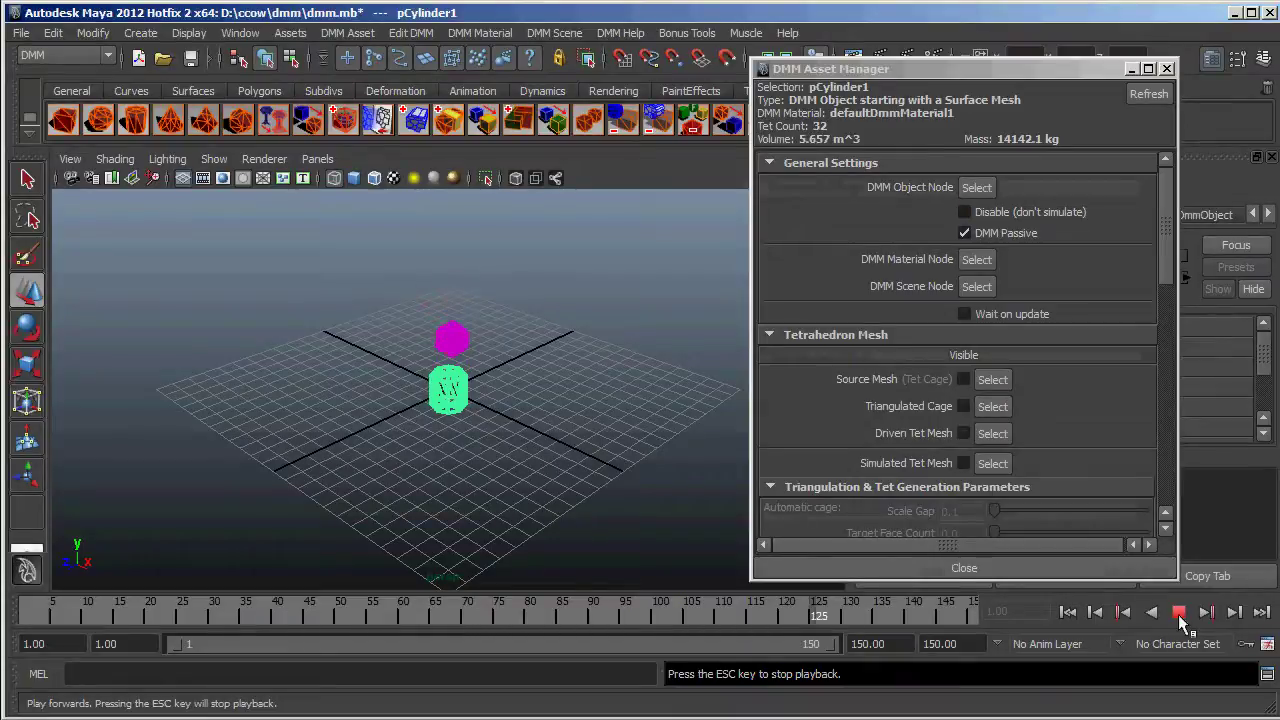
{"action": "left_click", "coordinate": [1178, 614]}
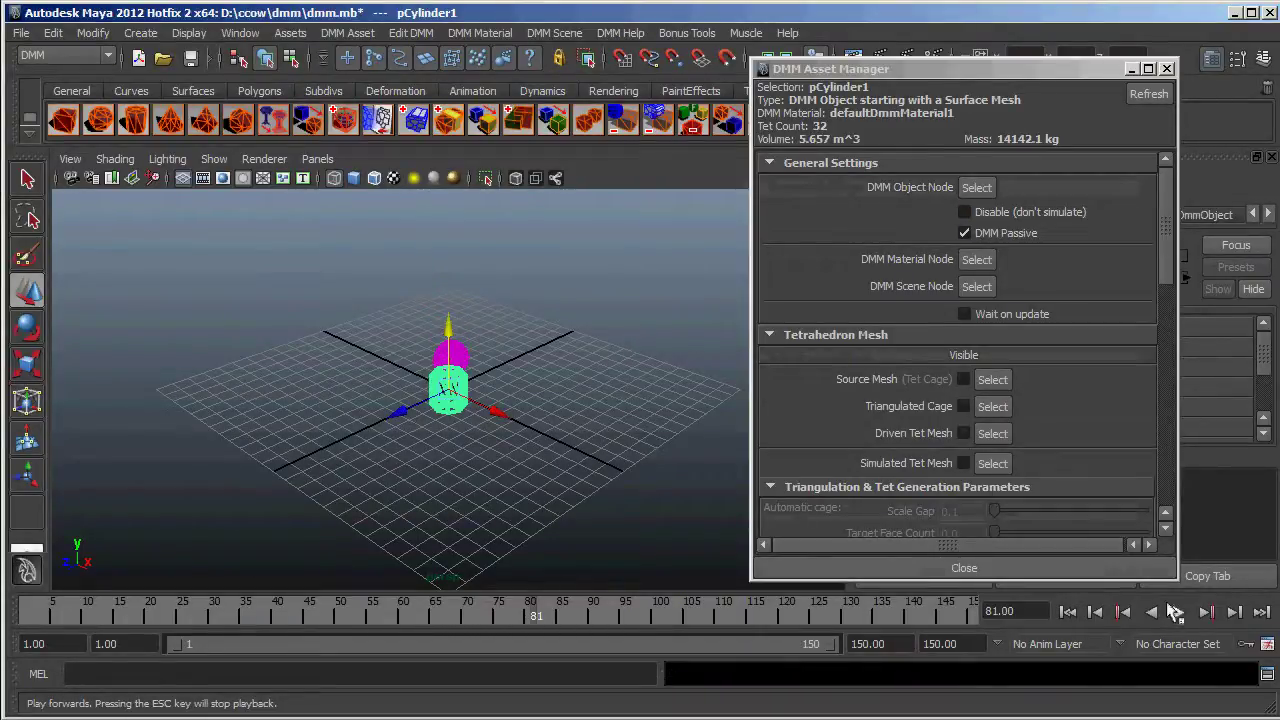
{"action": "left_click", "coordinate": [1068, 612]}
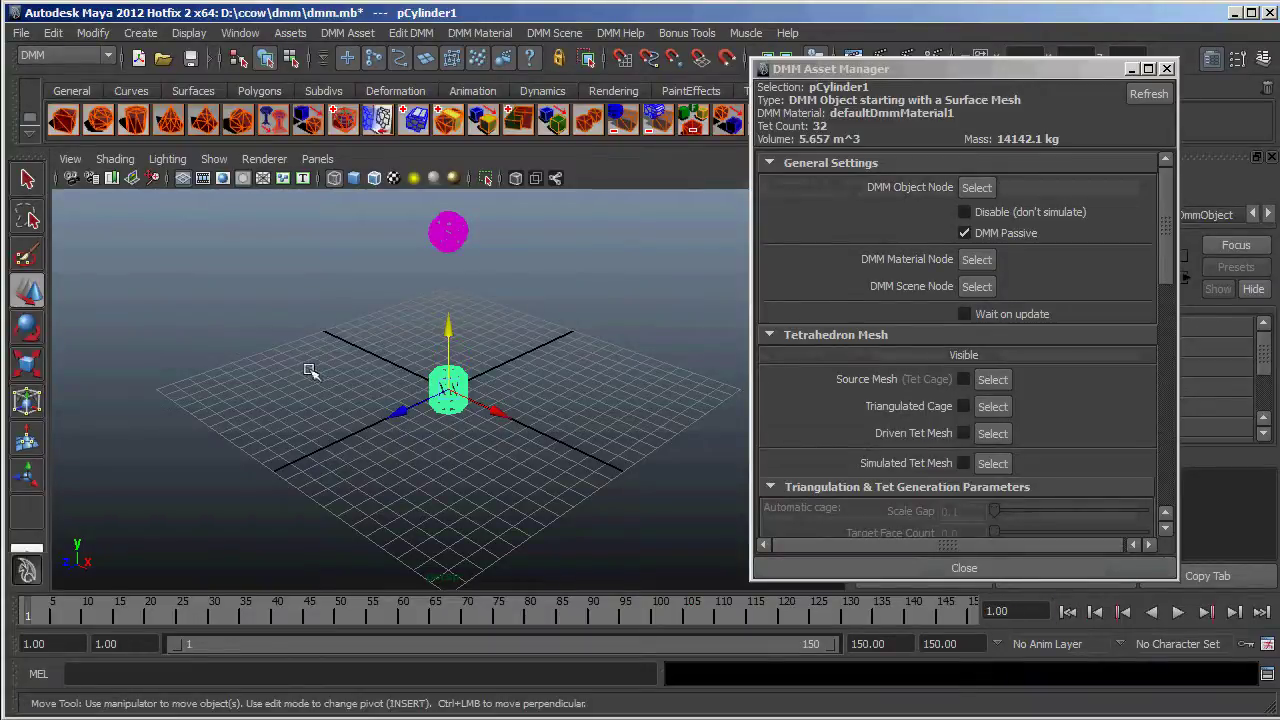
- Duplicate the sphere's DMM material and assign the copy, defaultDmmMaterial2, to the sphere
{"action": "left_click", "coordinate": [449, 236]}
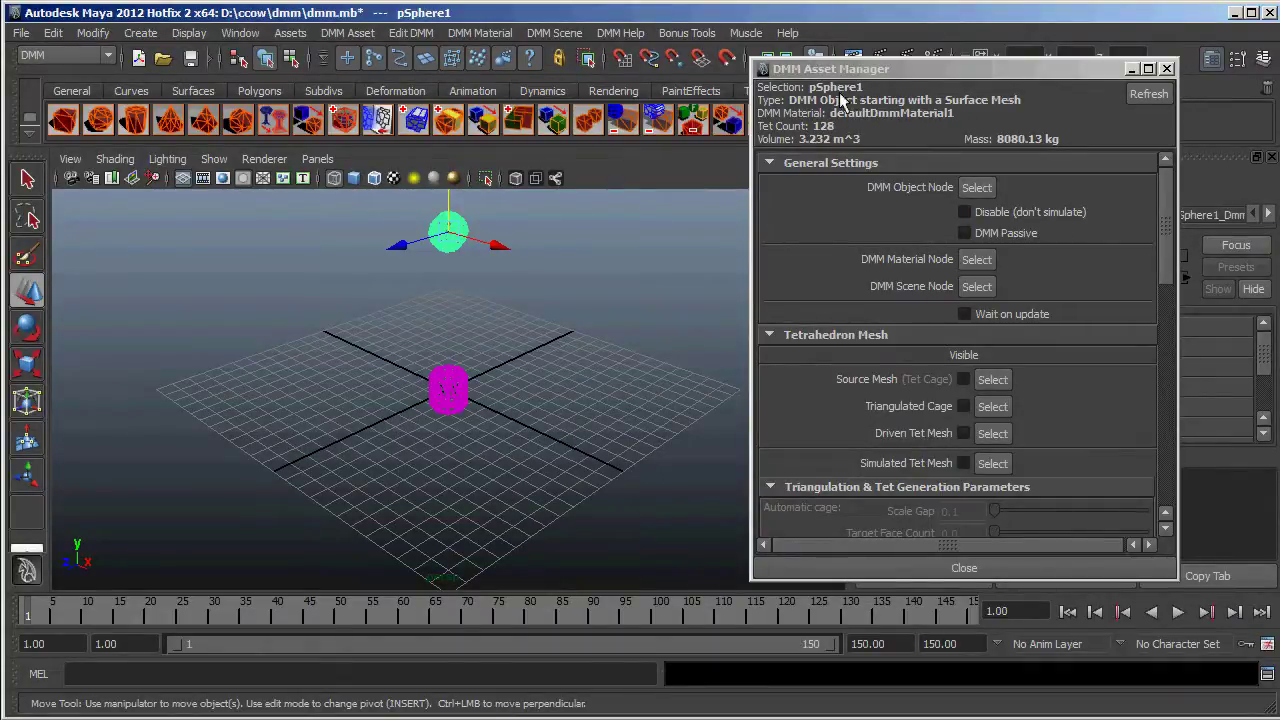
{"action": "left_click", "coordinate": [465, 38]}
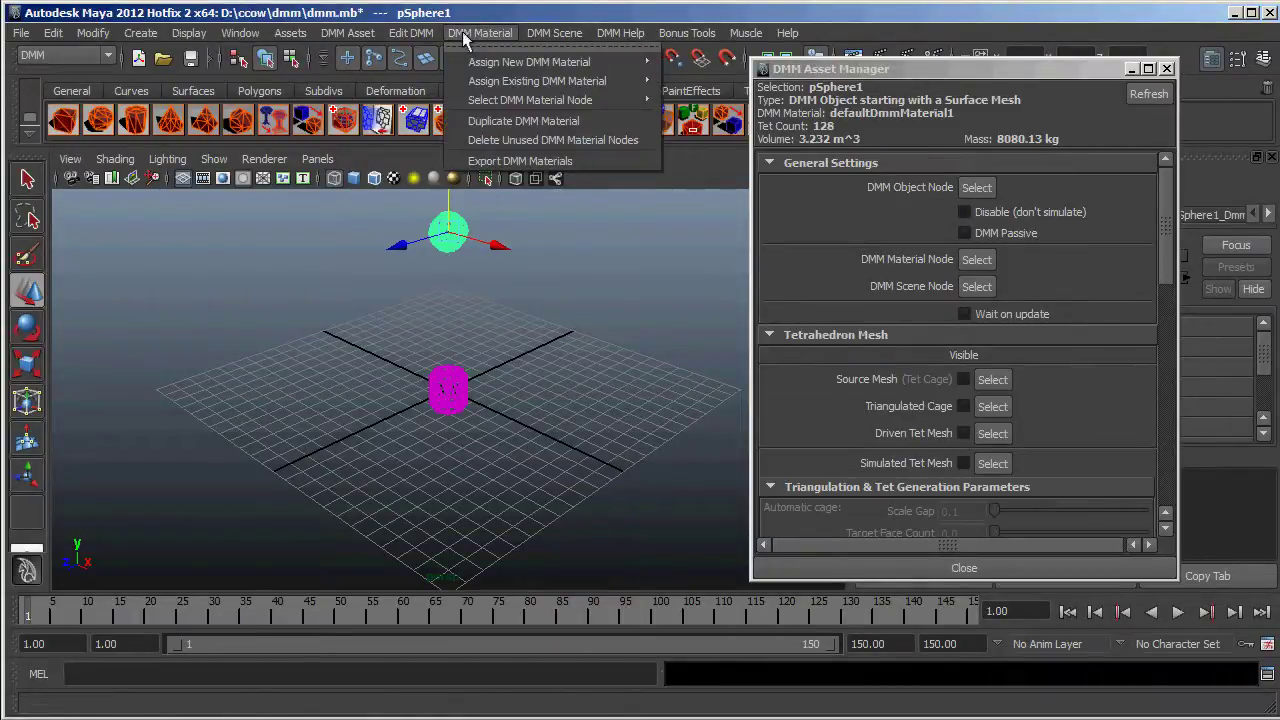
{"action": "left_click", "coordinate": [528, 121]}
{"action": "left_click", "coordinate": [480, 35]}
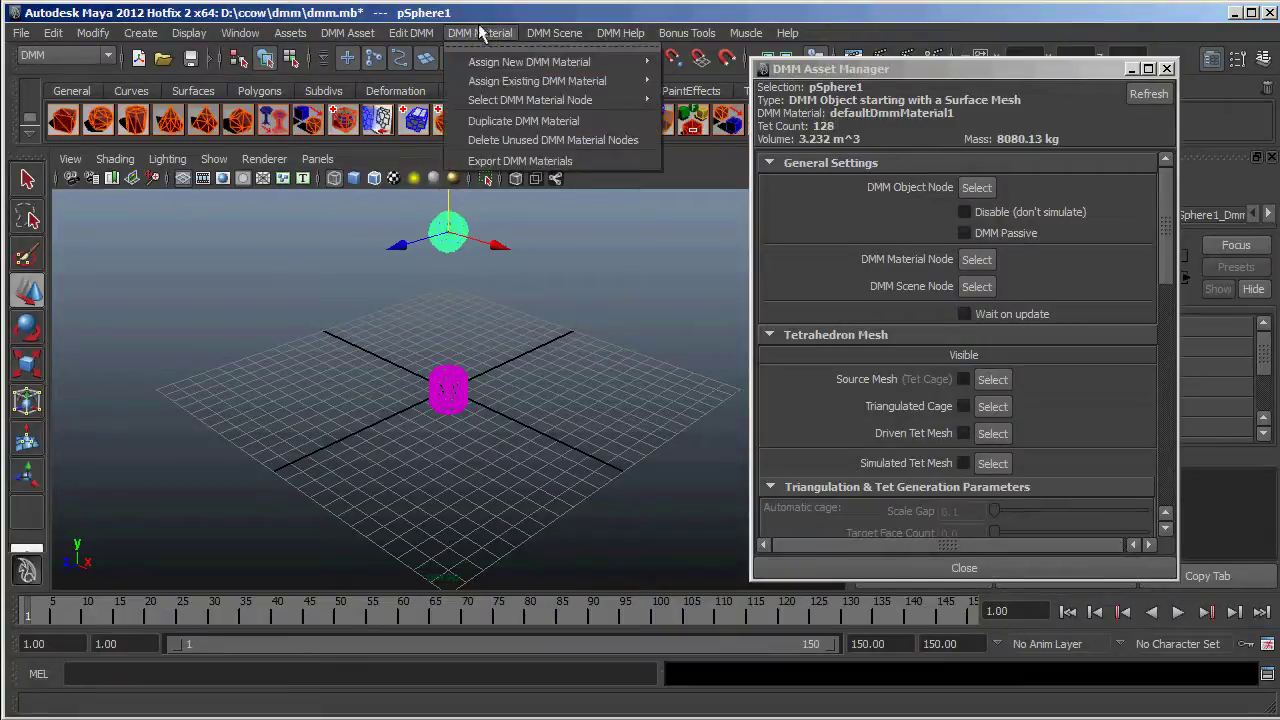
{"action": "mouse_move", "coordinate": [511, 87]}
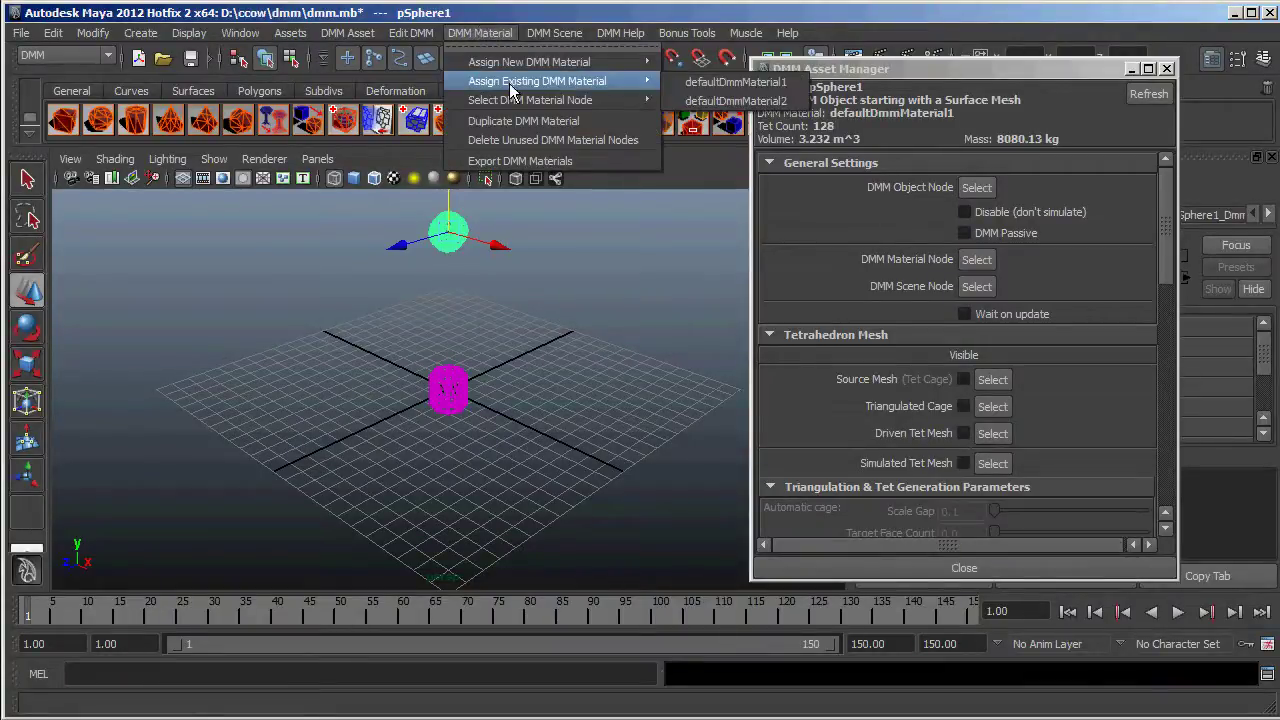
{"action": "left_click", "coordinate": [786, 106]}
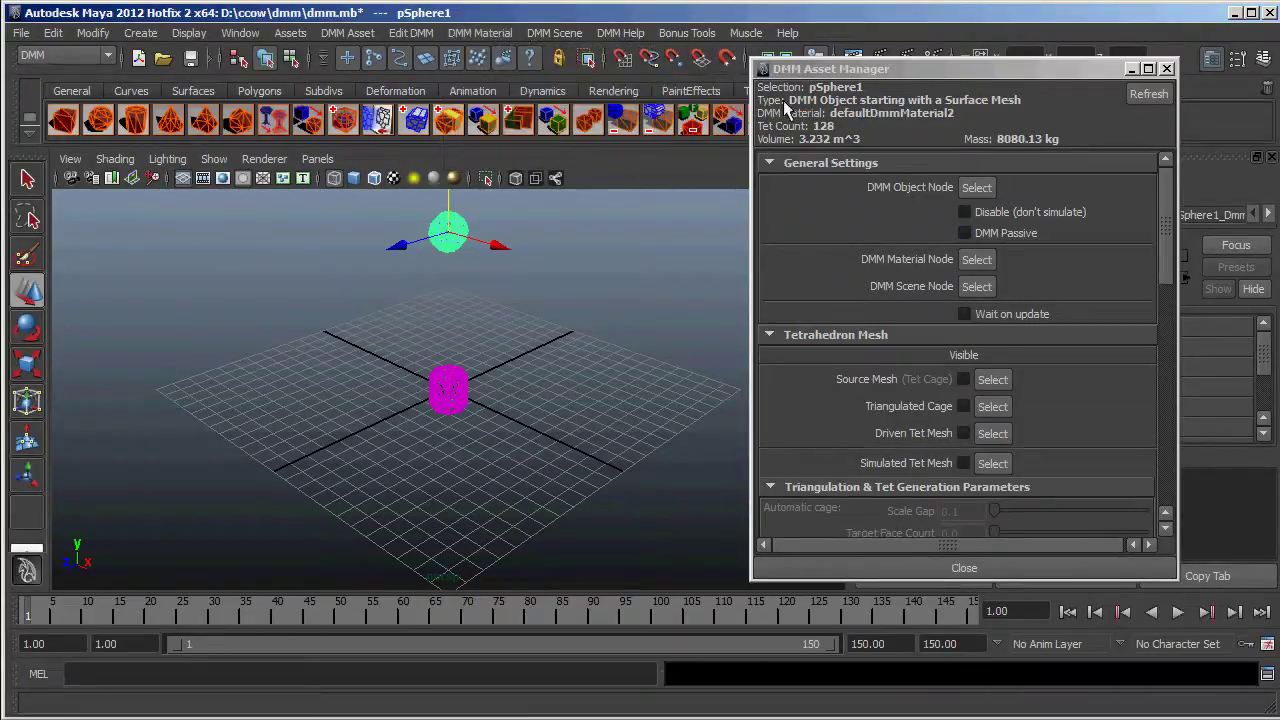
- Select the defaultDmmMaterial2 node, close the DMM Asset Manager and bring up the material's stiffness, density and toughness attributes
{"action": "left_click", "coordinate": [480, 33]}
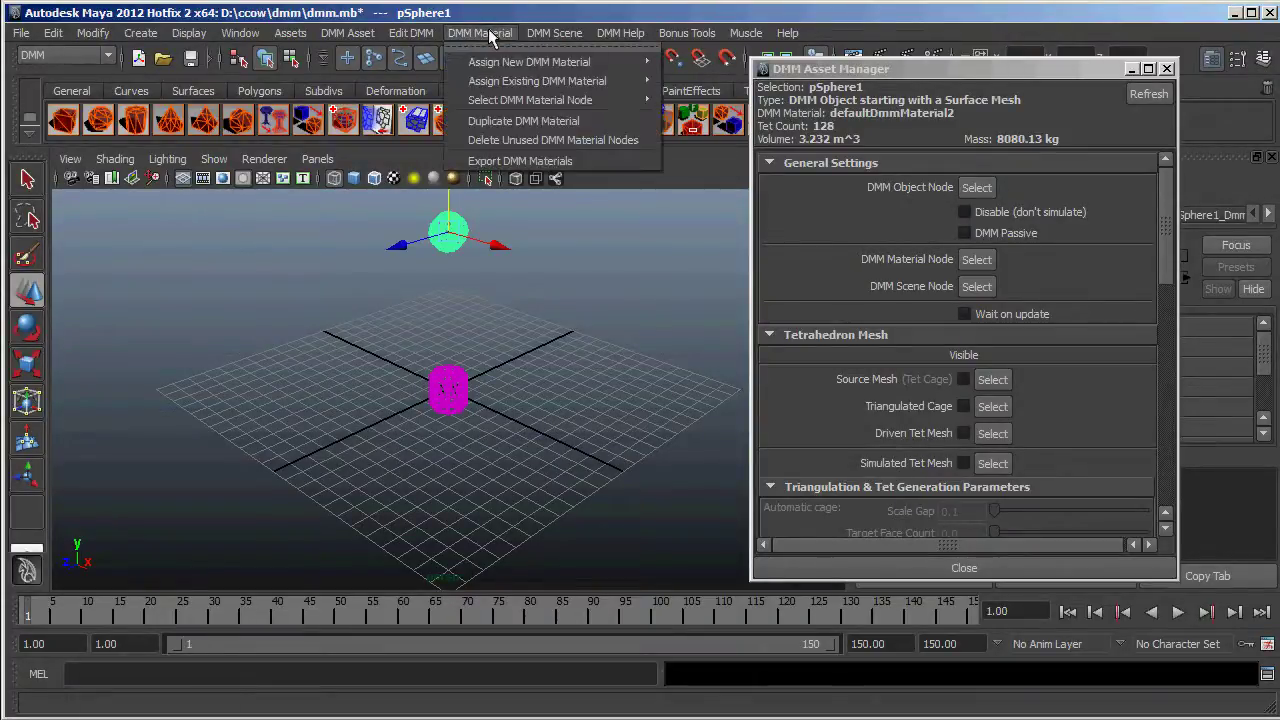
{"action": "mouse_move", "coordinate": [541, 102]}
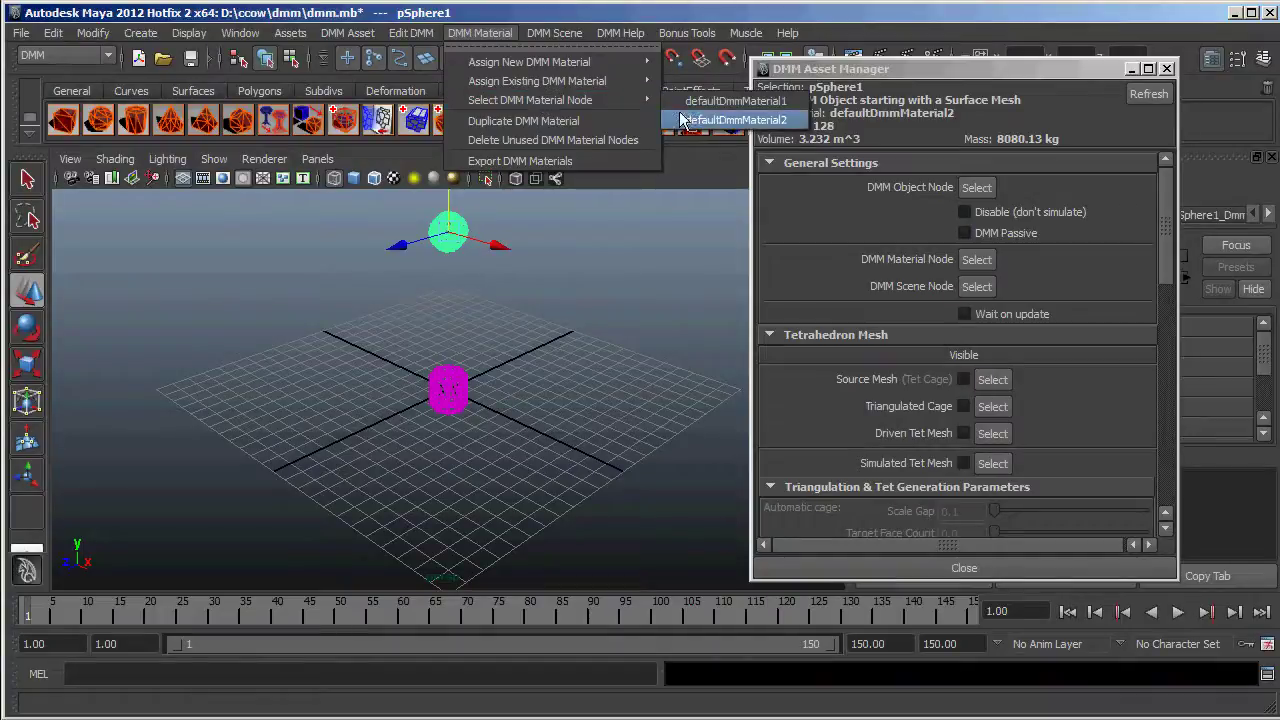
{"action": "left_click", "coordinate": [740, 120]}
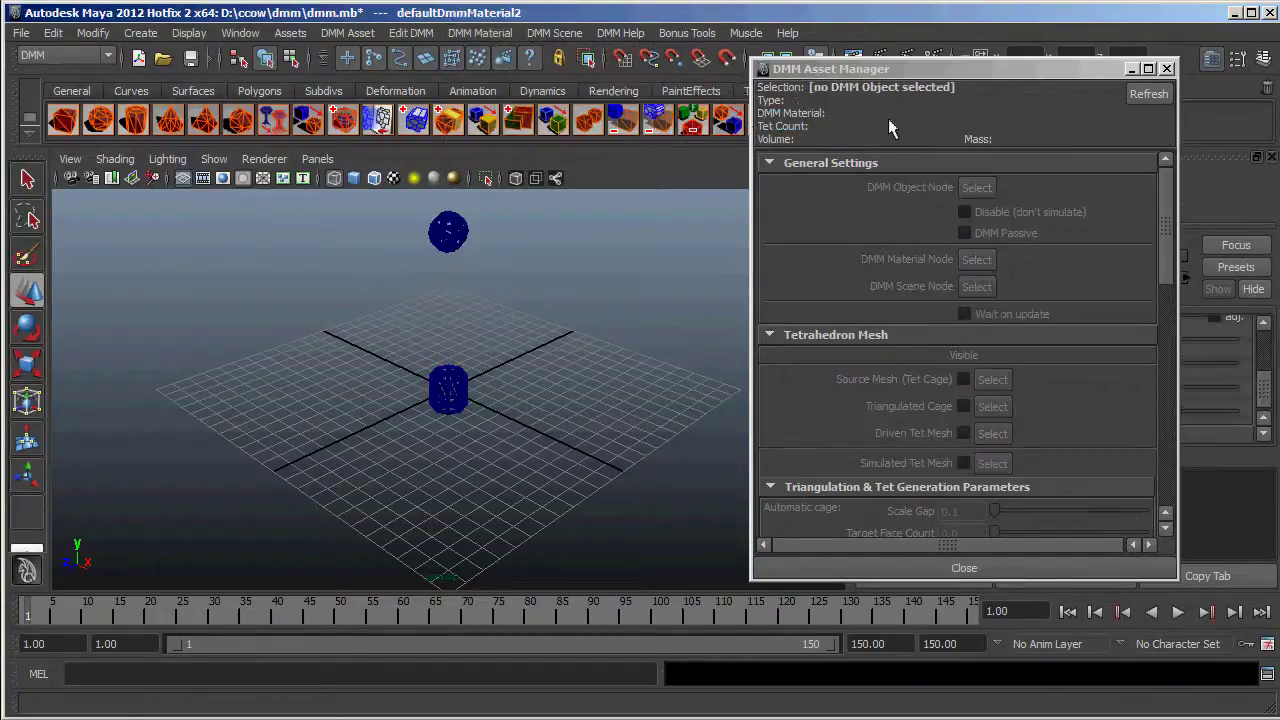
{"action": "left_click", "coordinate": [1167, 68]}
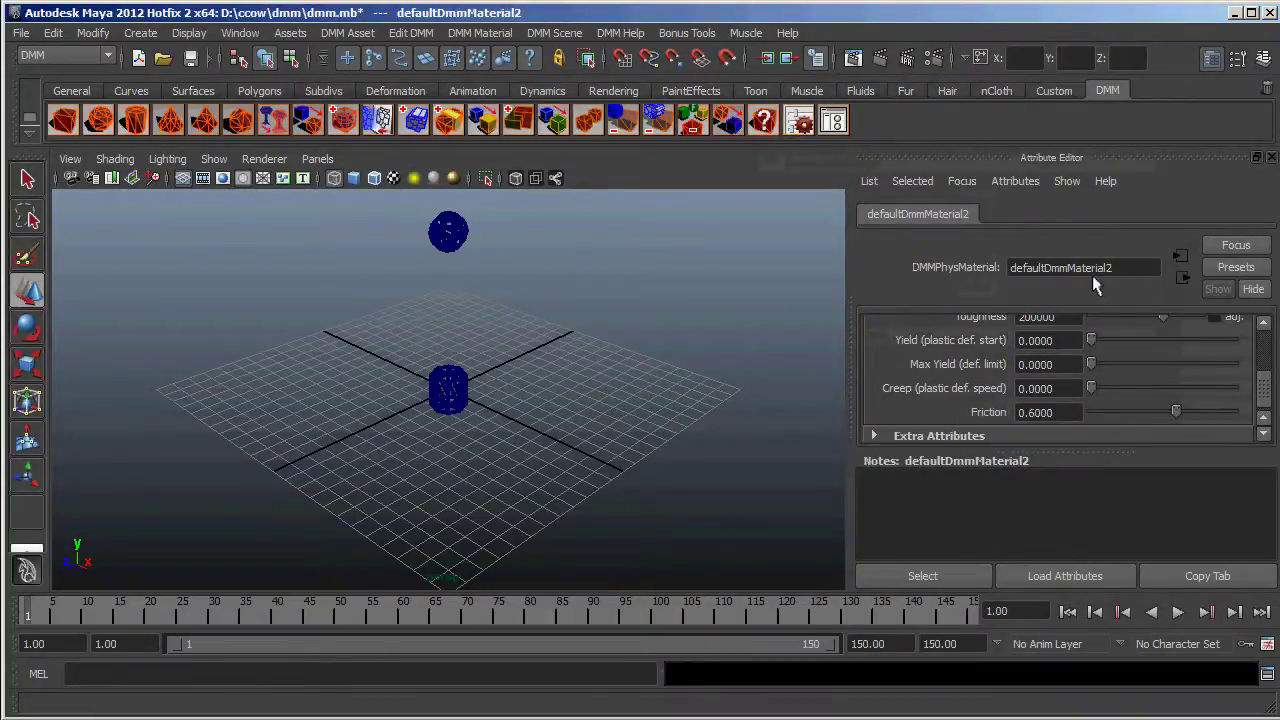
{"action": "left_click_drag", "start_coordinate": [1265, 394], "coordinate": [1266, 363]}
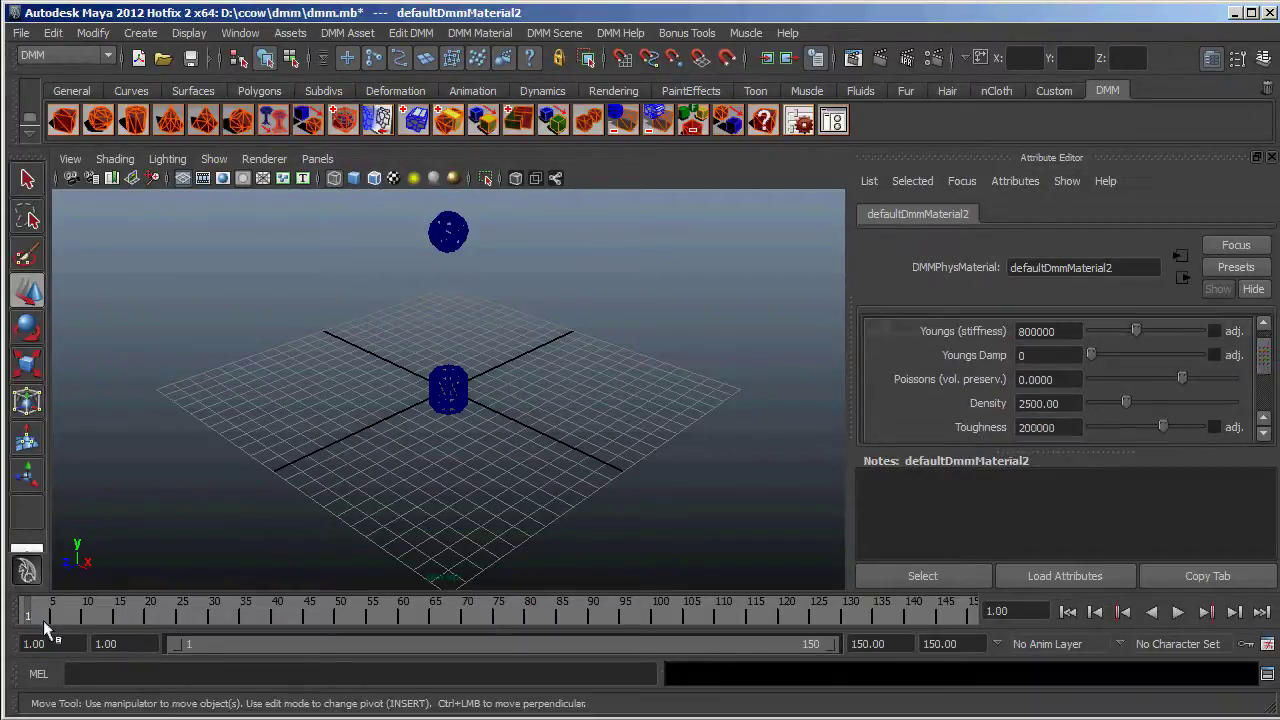
- Lower the Toughness of defaultDmmMaterial2 to 41
{"action": "mouse_move", "coordinate": [30, 610]}
{"action": "left_mouse_down"}
{"action": "mouse_move", "coordinate": [737, 632]}
{"action": "mouse_move", "coordinate": [963, 624]}
{"action": "mouse_move", "coordinate": [676, 632]}
{"action": "mouse_move", "coordinate": [28, 612]}
{"action": "left_mouse_up"}
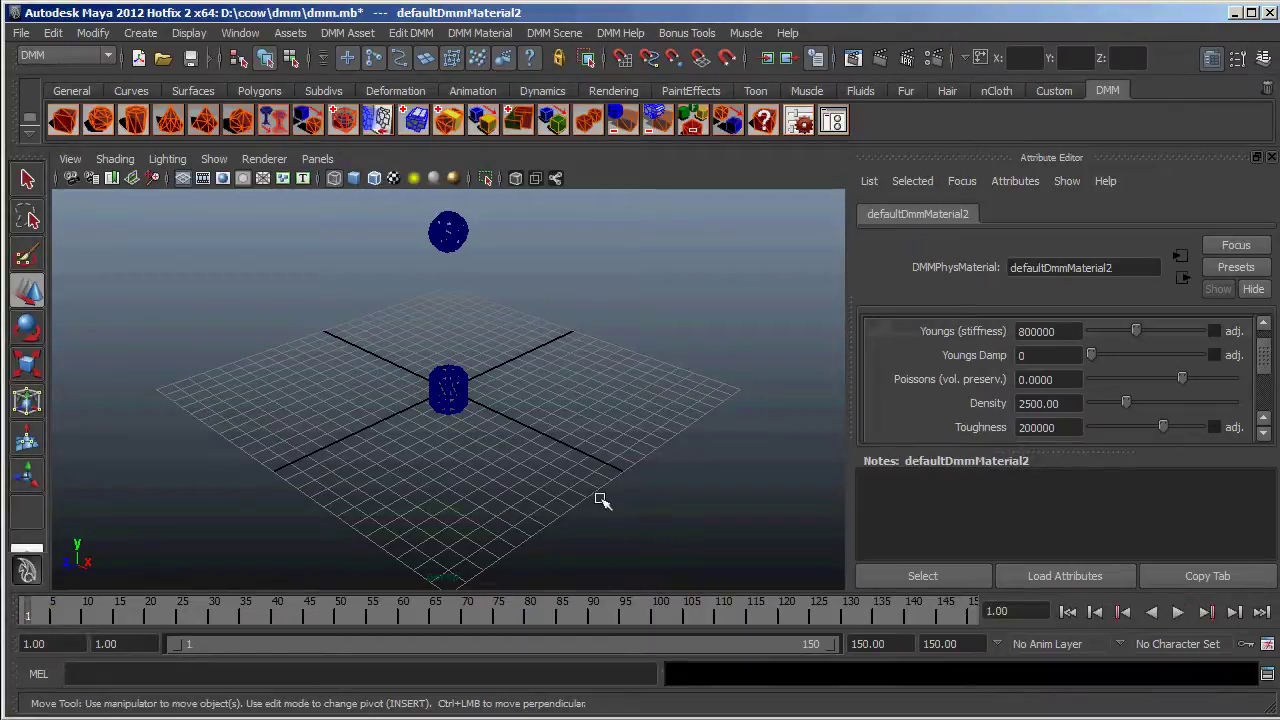
{"action": "left_click_drag", "start_coordinate": [600, 500], "coordinate": [630, 560], "text": "alt"}
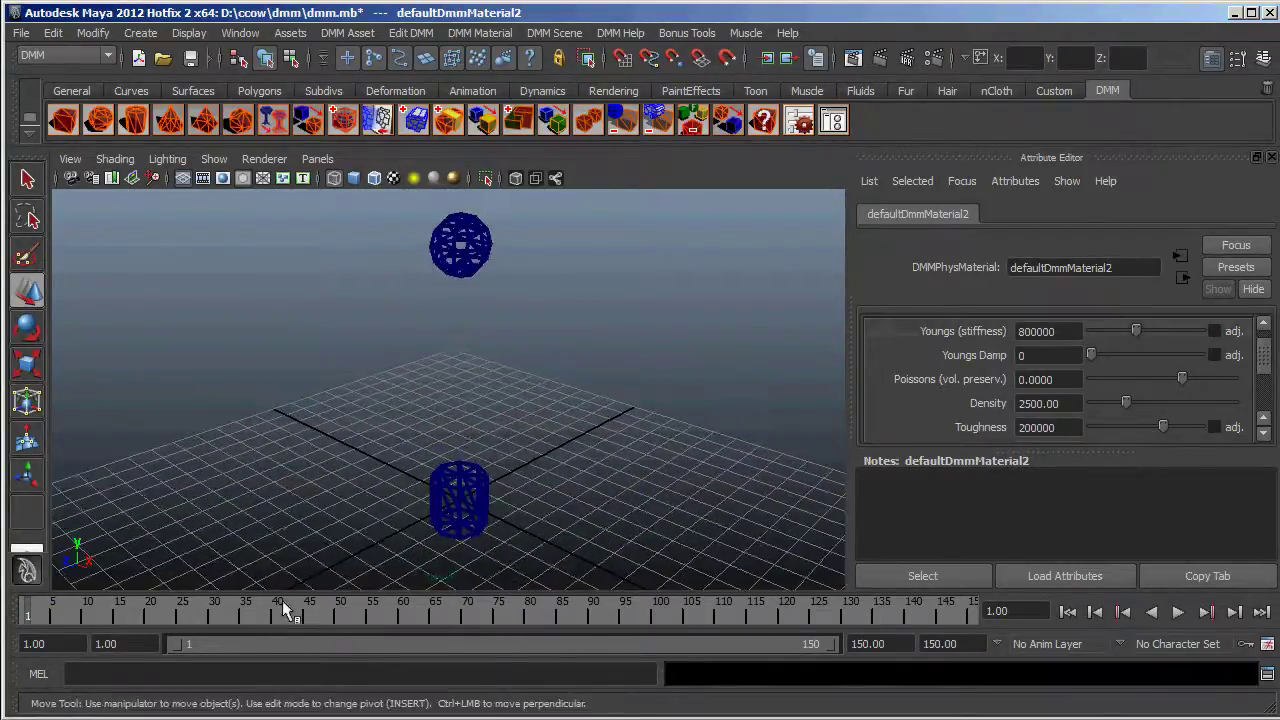
{"action": "mouse_move", "coordinate": [28, 612]}
{"action": "left_mouse_down"}
{"action": "mouse_move", "coordinate": [513, 645]}
{"action": "mouse_move", "coordinate": [1020, 646]}
{"action": "mouse_move", "coordinate": [30, 641]}
{"action": "left_mouse_up"}
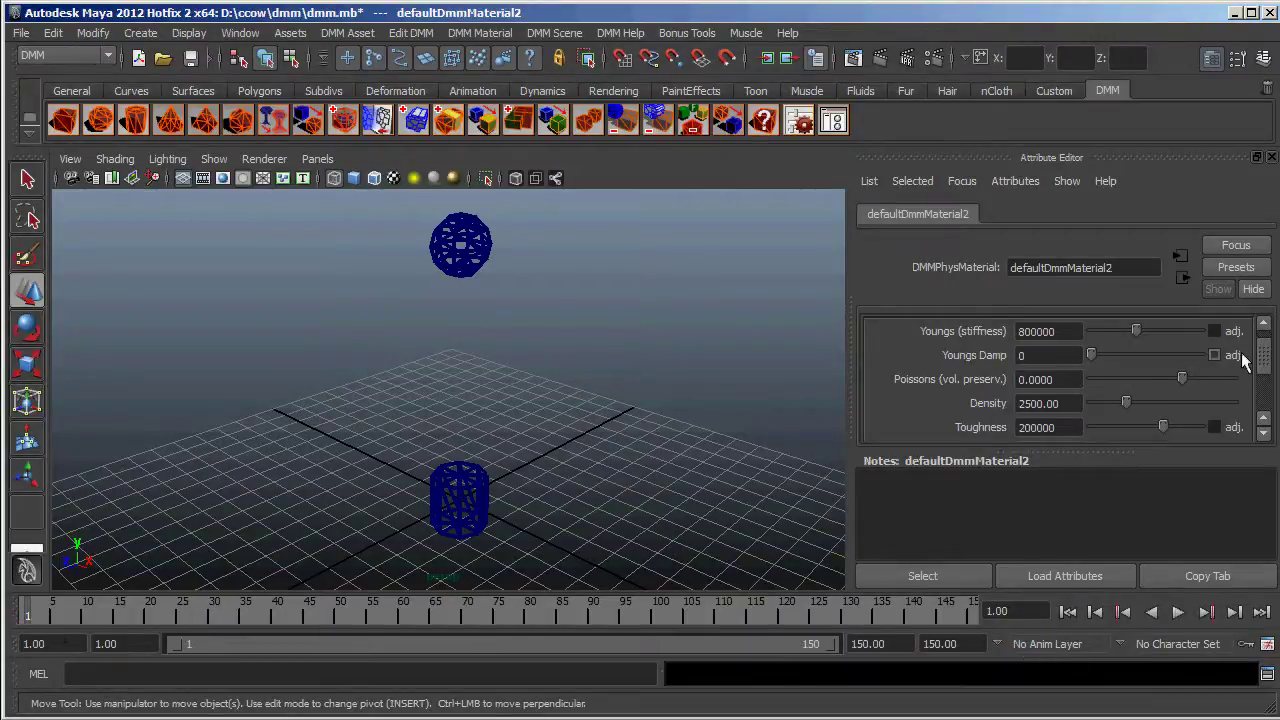
{"action": "left_click_drag", "start_coordinate": [1267, 370], "coordinate": [1267, 378]}
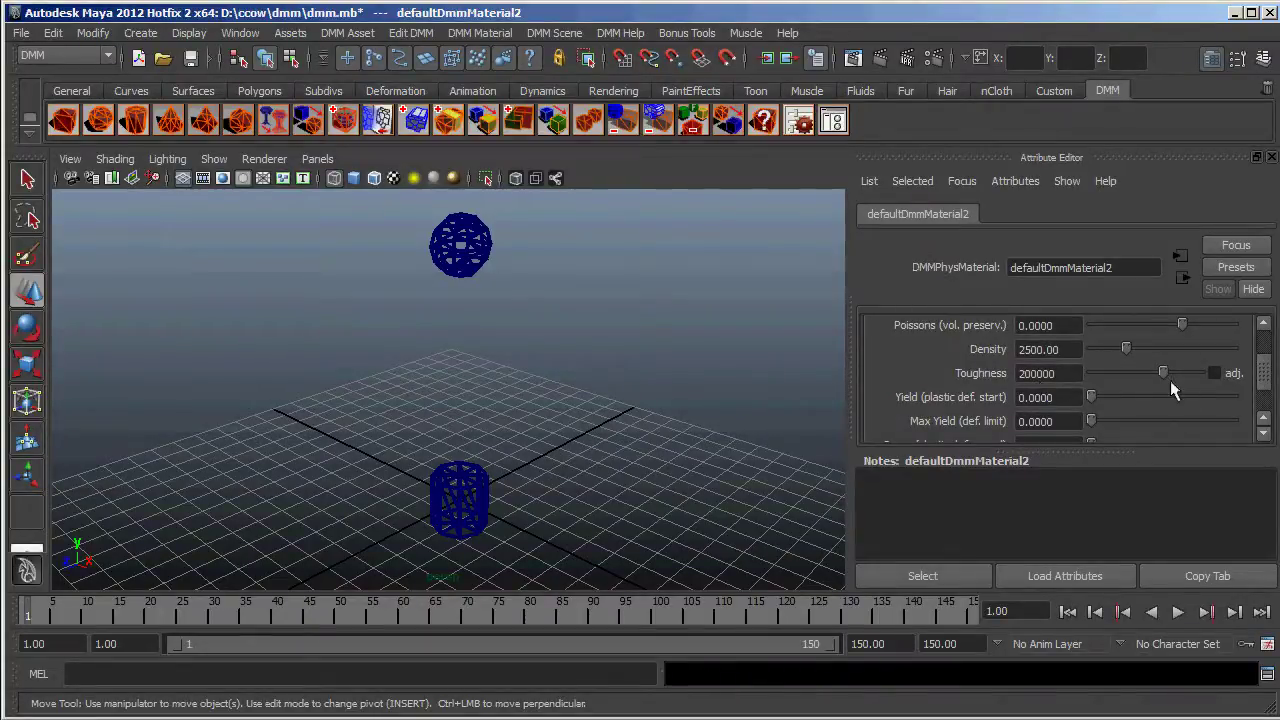
{"action": "left_click_drag", "start_coordinate": [1164, 377], "coordinate": [1112, 381]}
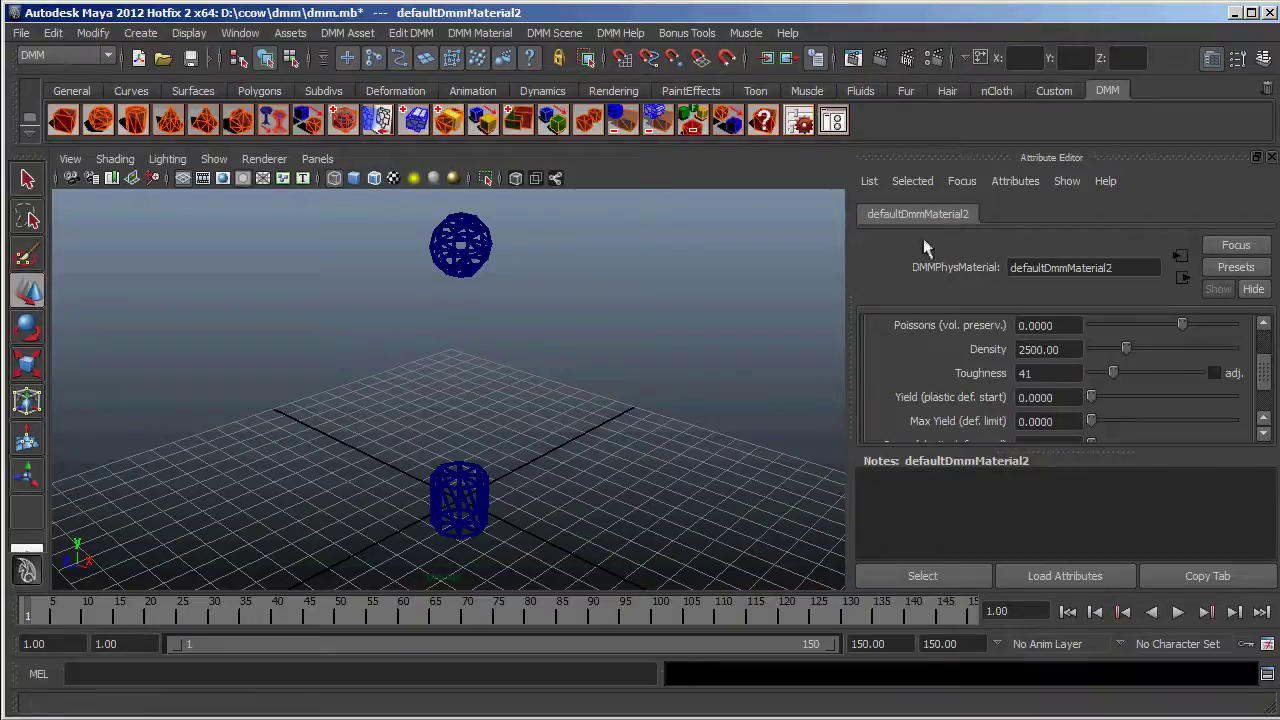
- Play the simulation to watch the weakened sphere hit the cylinder, and rewind to the first frame
{"action": "key", "text": "alt+v"}
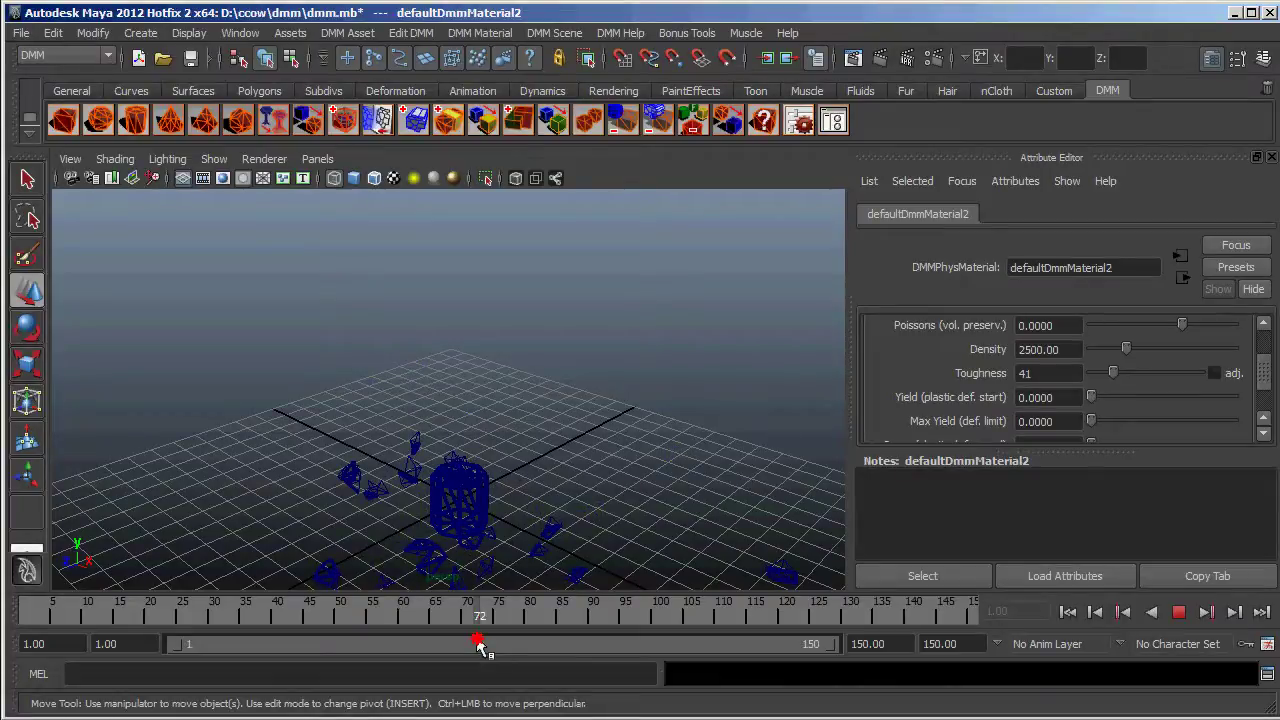
{"action": "left_click_drag", "start_coordinate": [478, 645], "coordinate": [8, 622]}
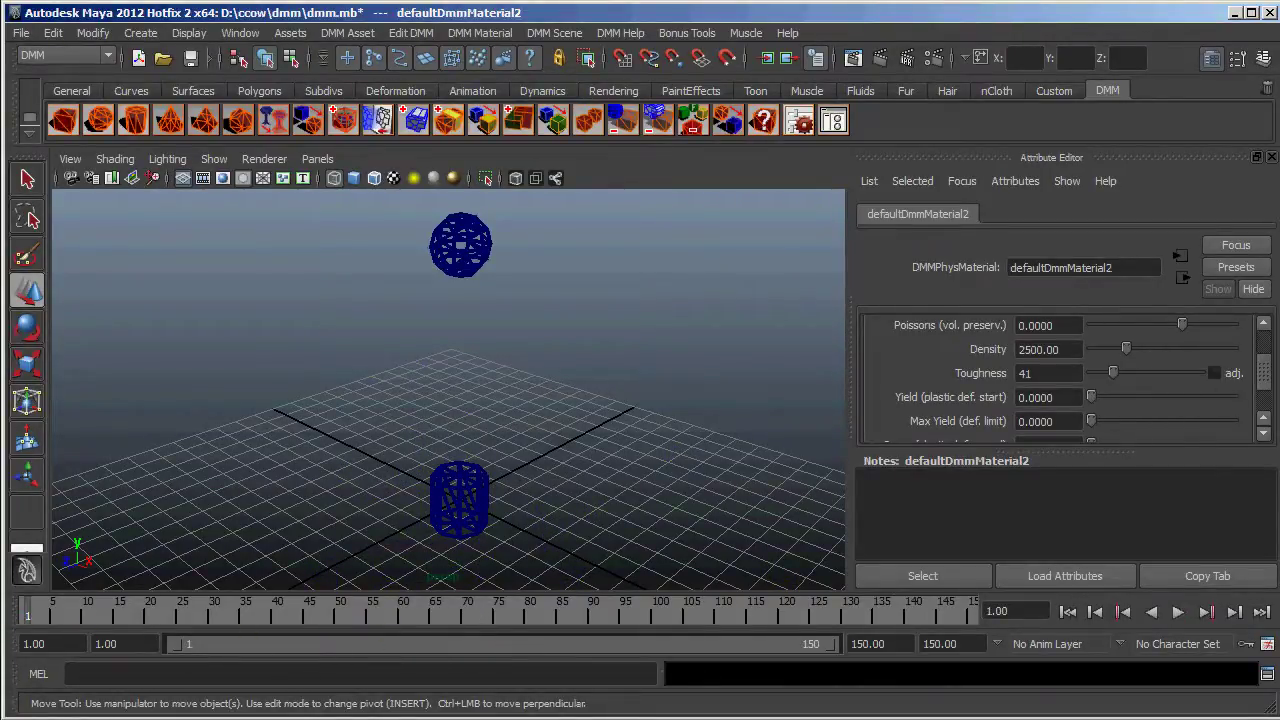
{"action": "left_click_drag", "start_coordinate": [1267, 380], "coordinate": [1264, 300]}
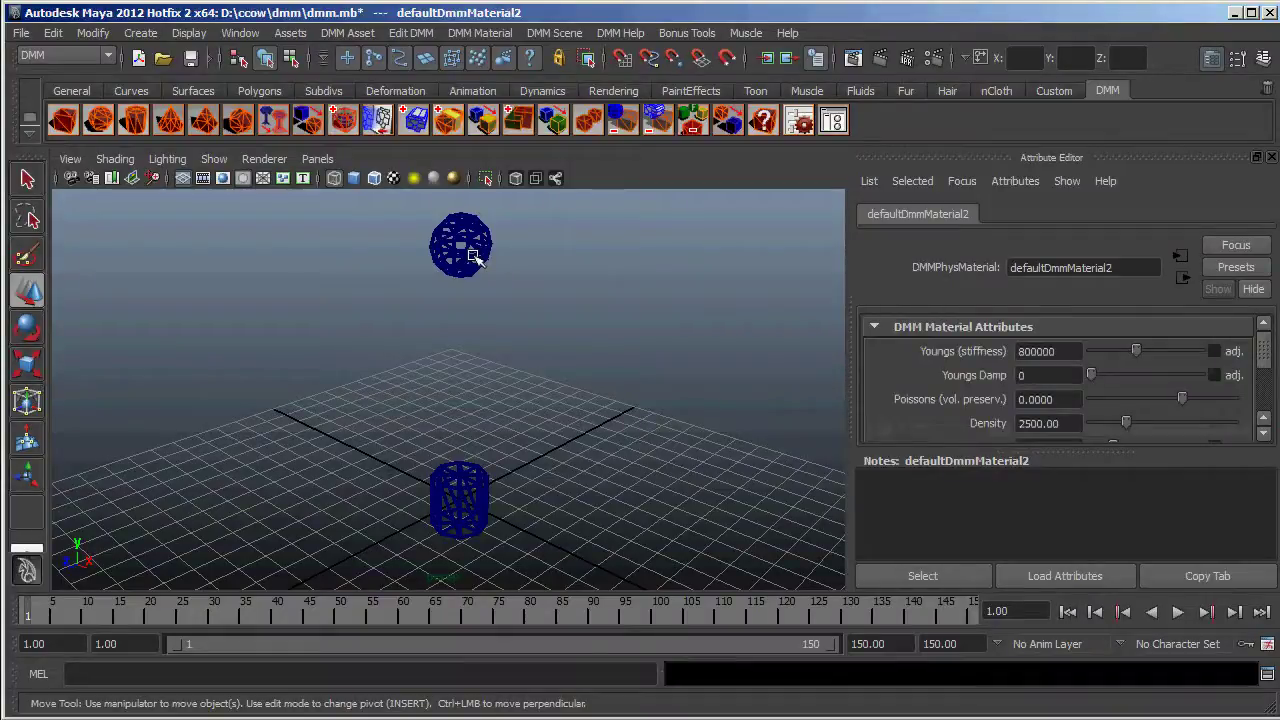
- Assign a new ceramic DMM material to the sphere
{"action": "left_click", "coordinate": [475, 258]}
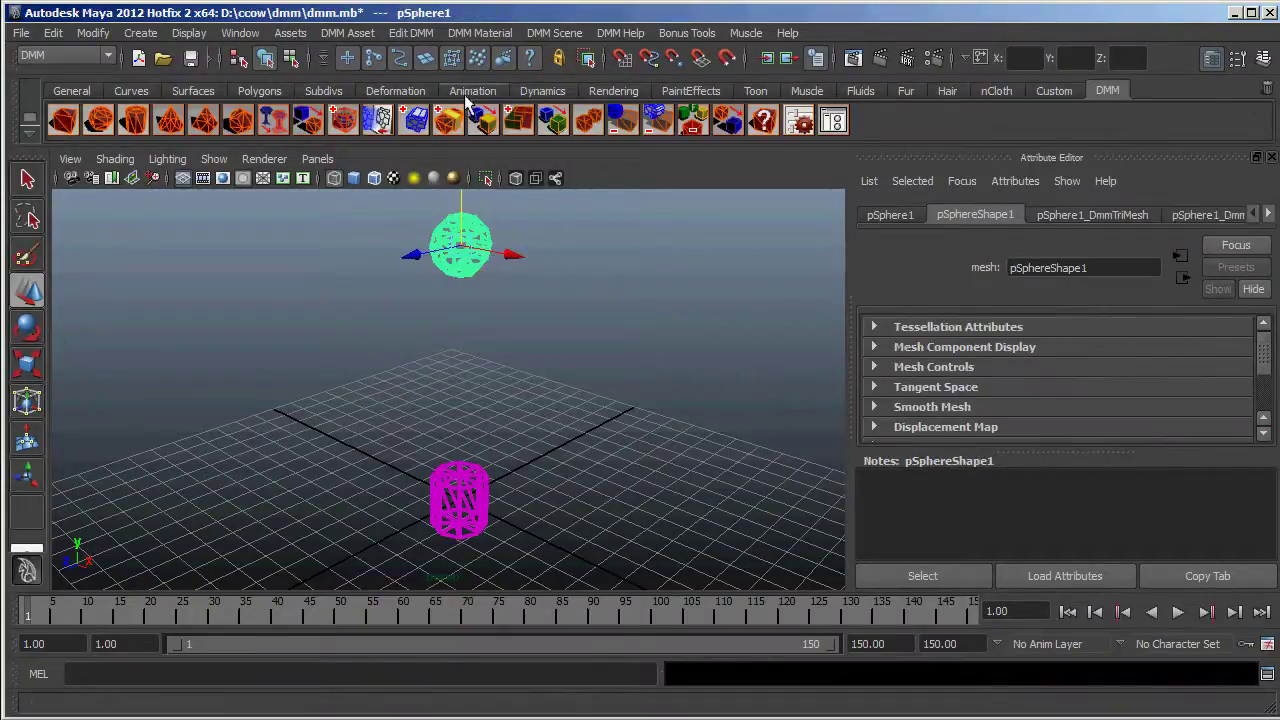
{"action": "left_click", "coordinate": [480, 33]}
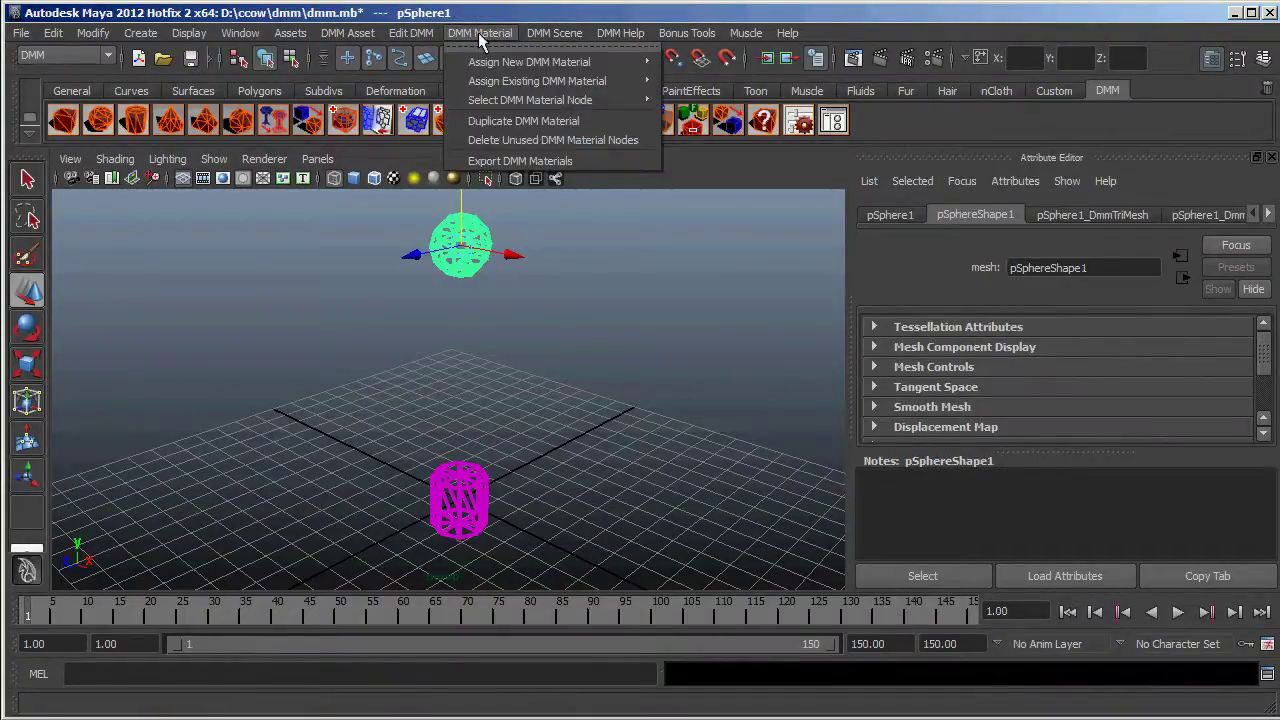
{"action": "mouse_move", "coordinate": [485, 62]}
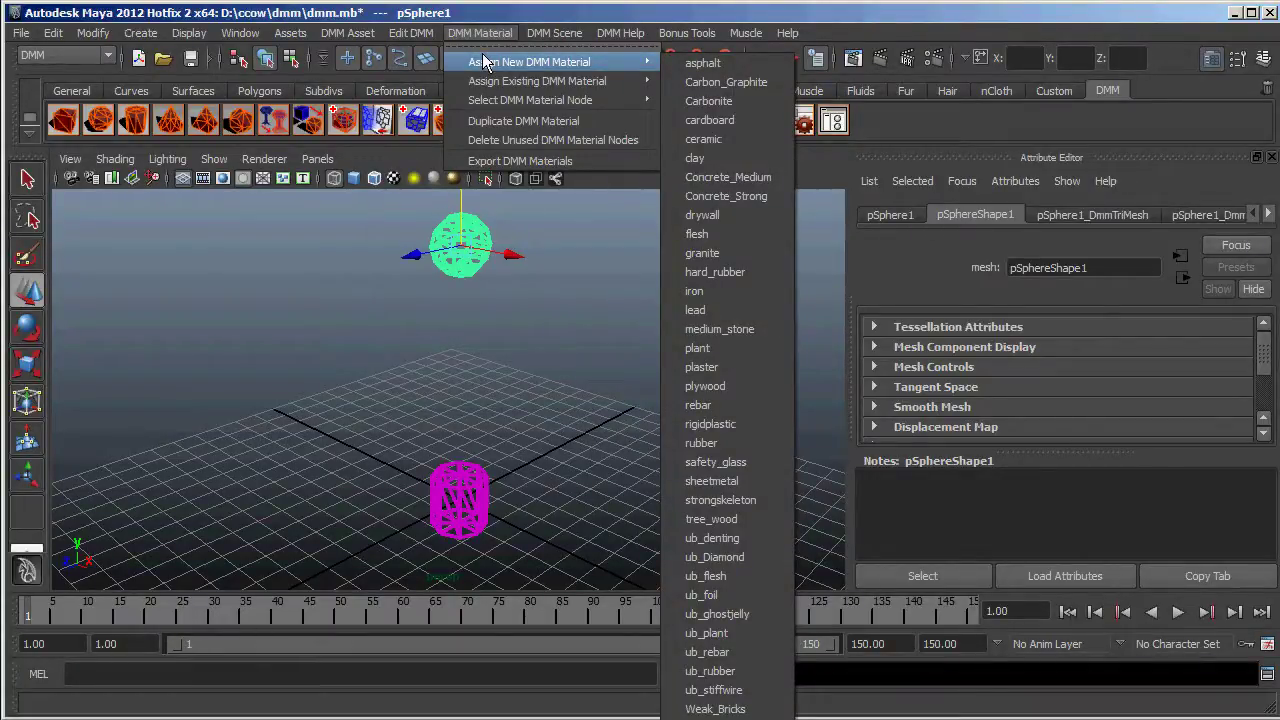
{"action": "left_click", "coordinate": [719, 140]}
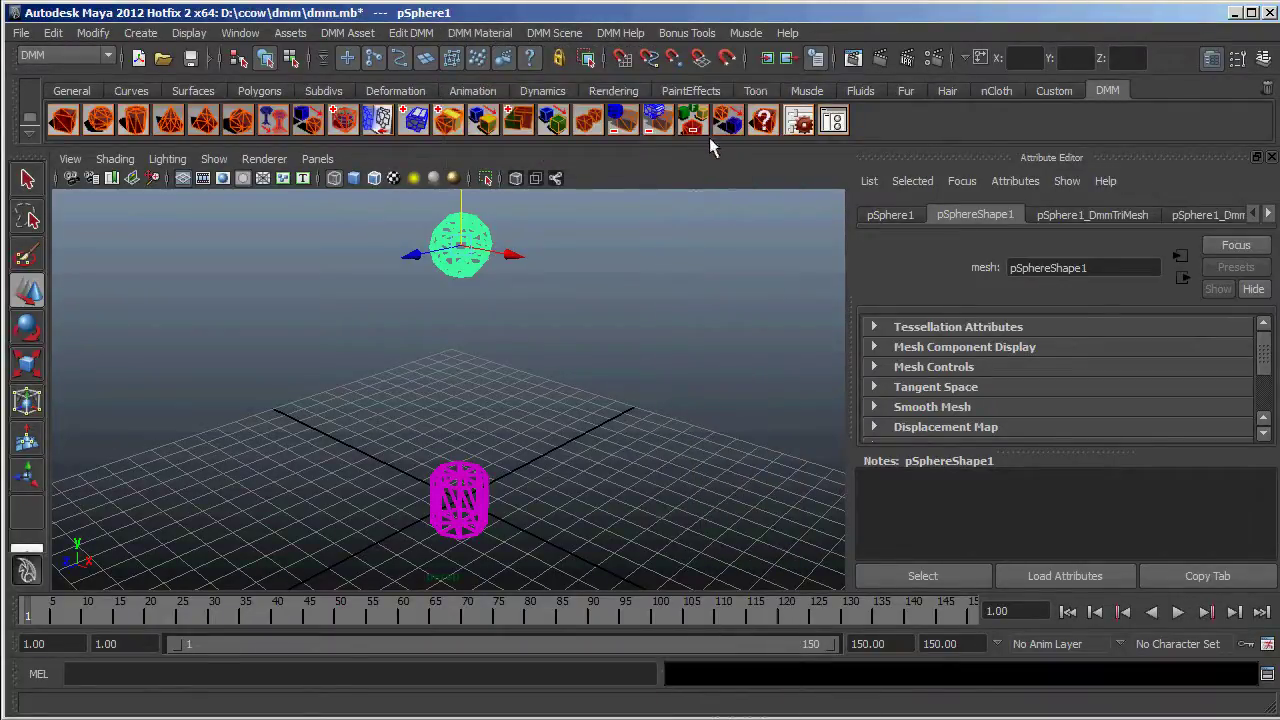
- Select the ceramic1 material node and examine its stiffness, Poisson and density attributes
{"action": "left_click", "coordinate": [482, 34]}
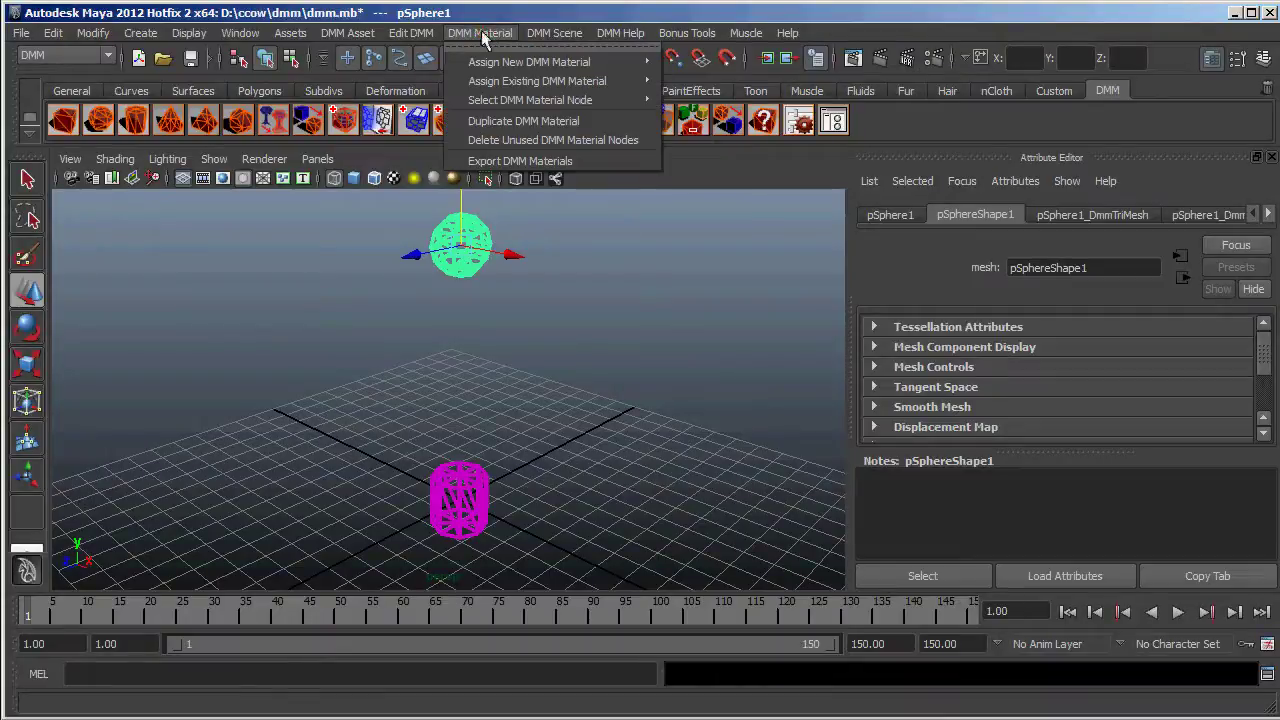
{"action": "mouse_move", "coordinate": [530, 102]}
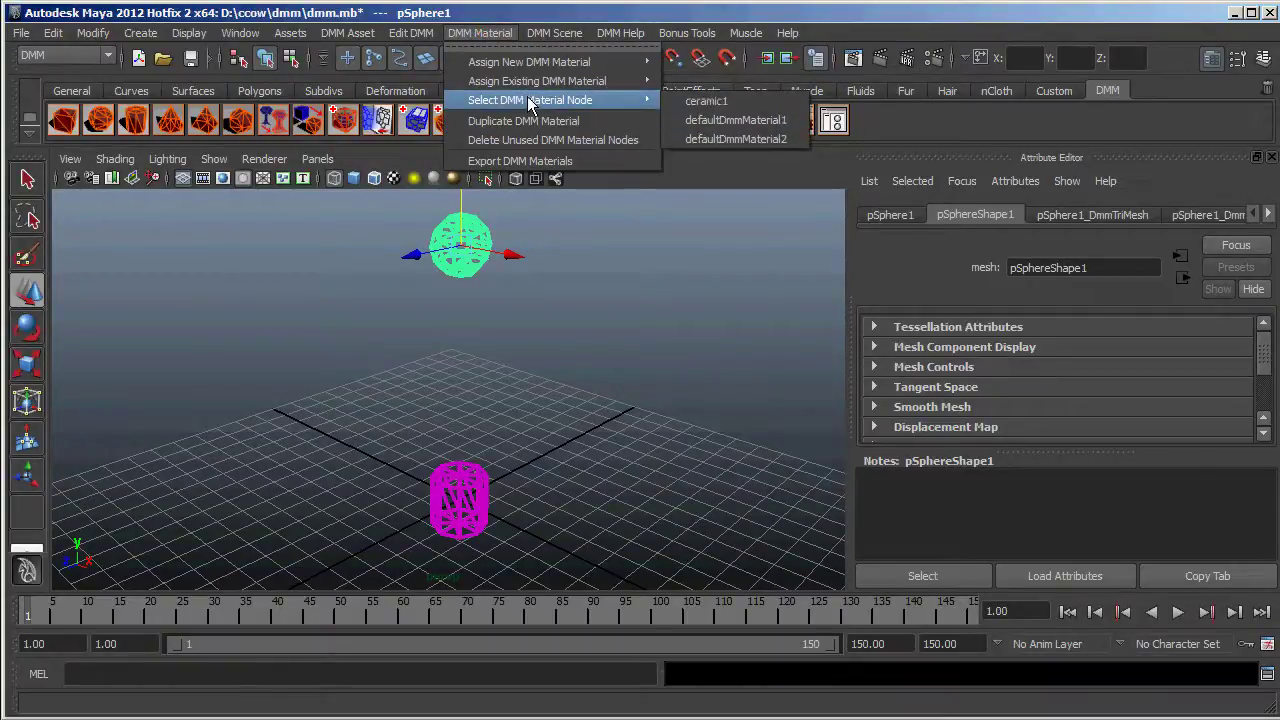
{"action": "left_click", "coordinate": [726, 101]}
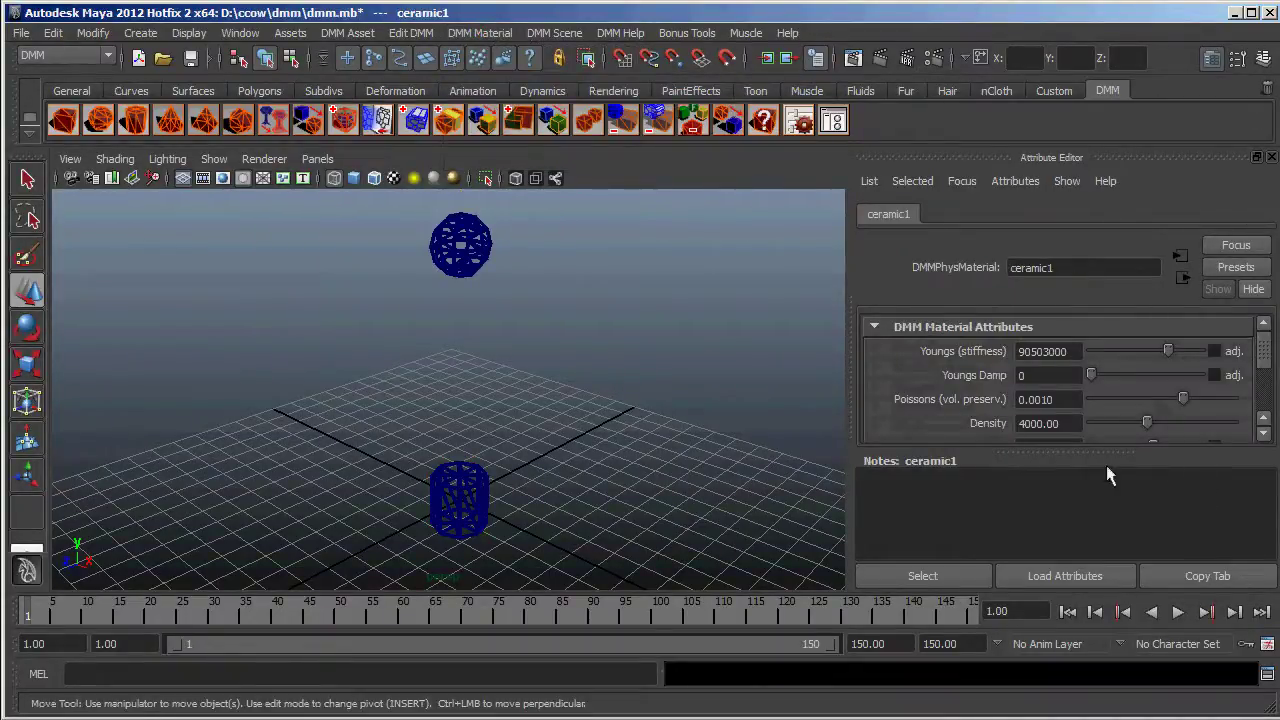
{"action": "mouse_move", "coordinate": [1264, 352]}
{"action": "left_mouse_down"}
{"action": "mouse_move", "coordinate": [1270, 392]}
{"action": "mouse_move", "coordinate": [1266, 334]}
{"action": "left_mouse_up"}
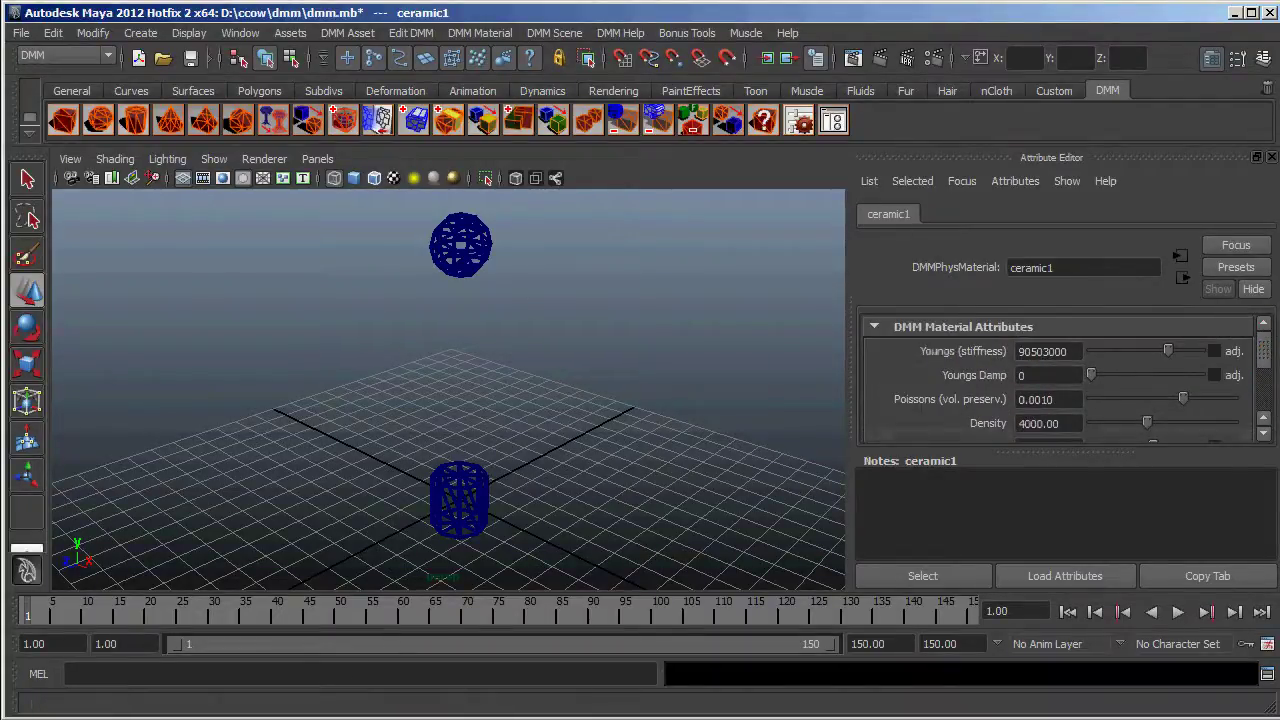
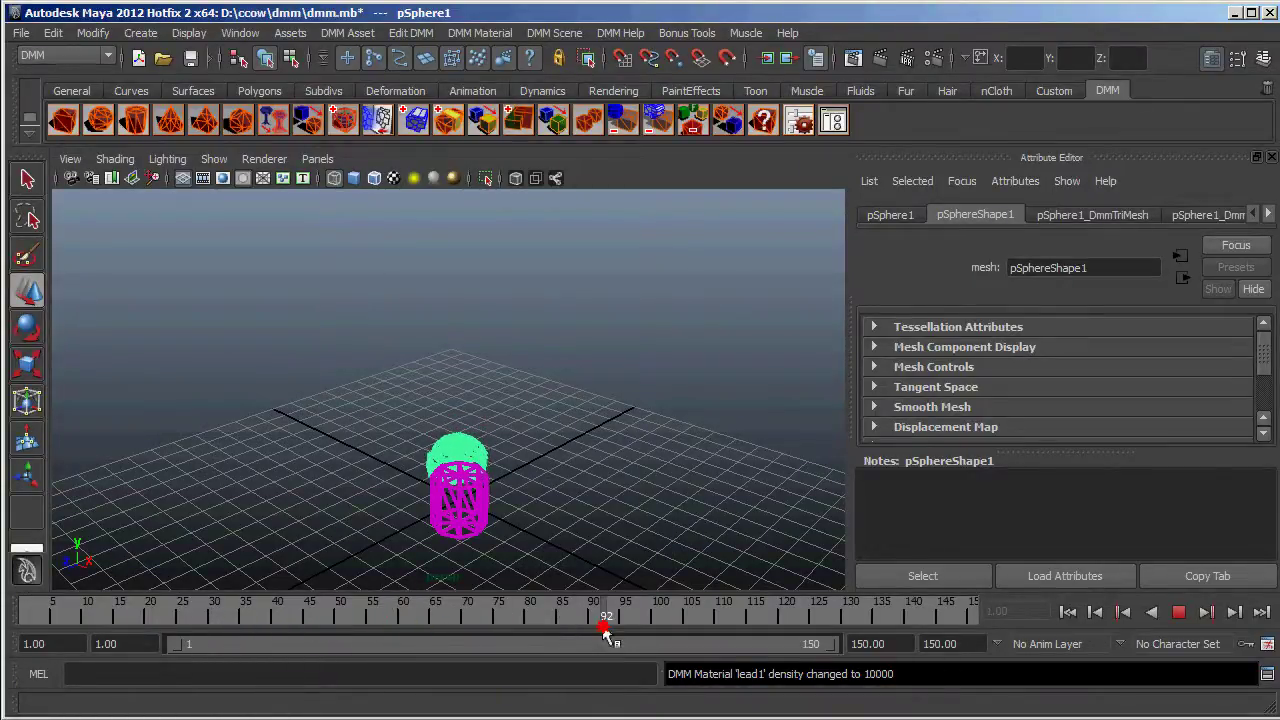
- Deselect the sphere and display the scene with Smooth Shade All
{"action": "left_click", "coordinate": [677, 482]}
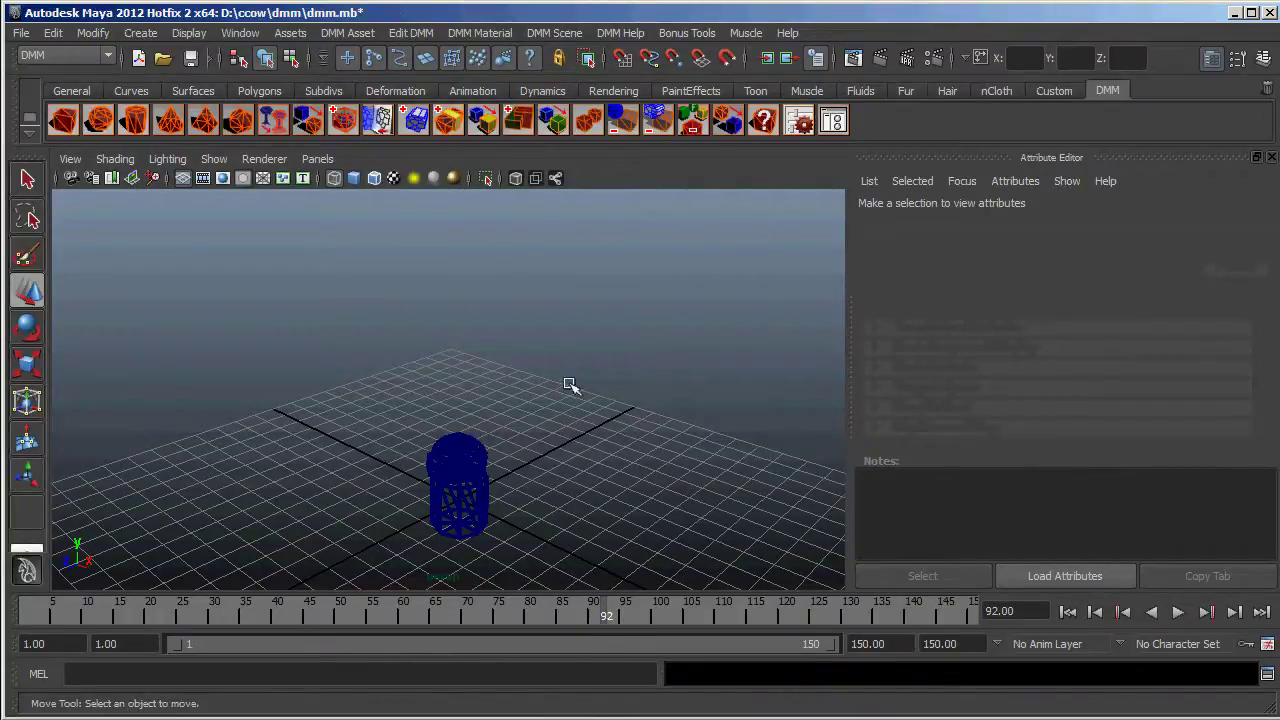
{"action": "left_click", "coordinate": [115, 159]}
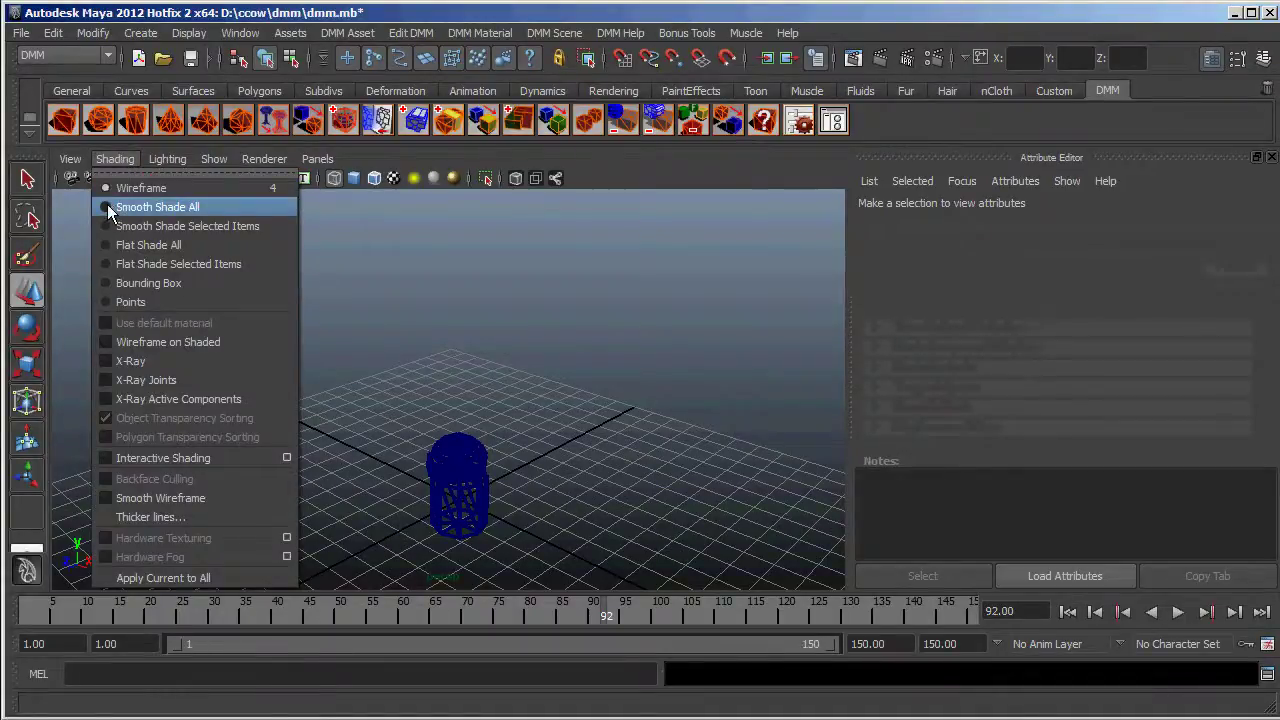
{"action": "left_click", "coordinate": [107, 206]}
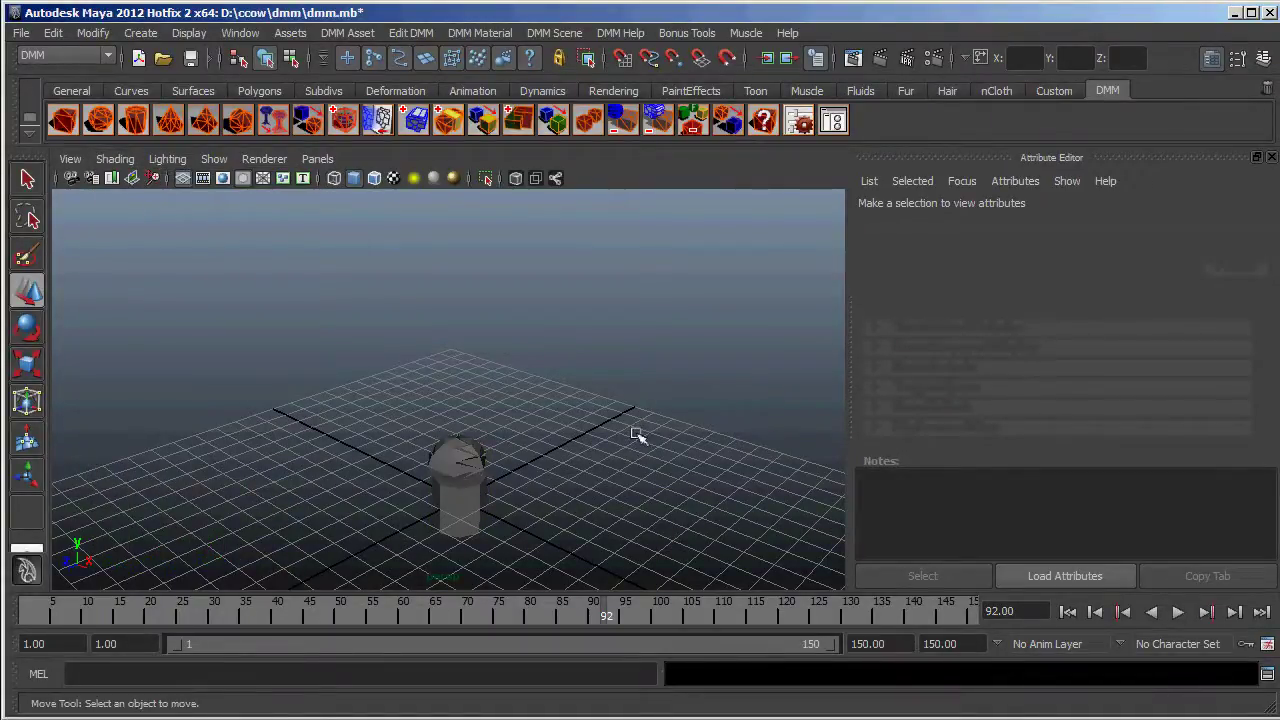
- Examine the lead sphere's deformation on the cylinder up close, rewinding the simulation and scrubbing forward to frame 42
{"action": "mouse_move", "coordinate": [638, 436]}
{"action": "right_mouse_down", "text": "alt"}
{"action": "mouse_move", "coordinate": [637, 491]}
{"action": "mouse_move", "coordinate": [666, 577]}
{"action": "mouse_move", "coordinate": [696, 570]}
{"action": "right_mouse_up", "text": "alt"}
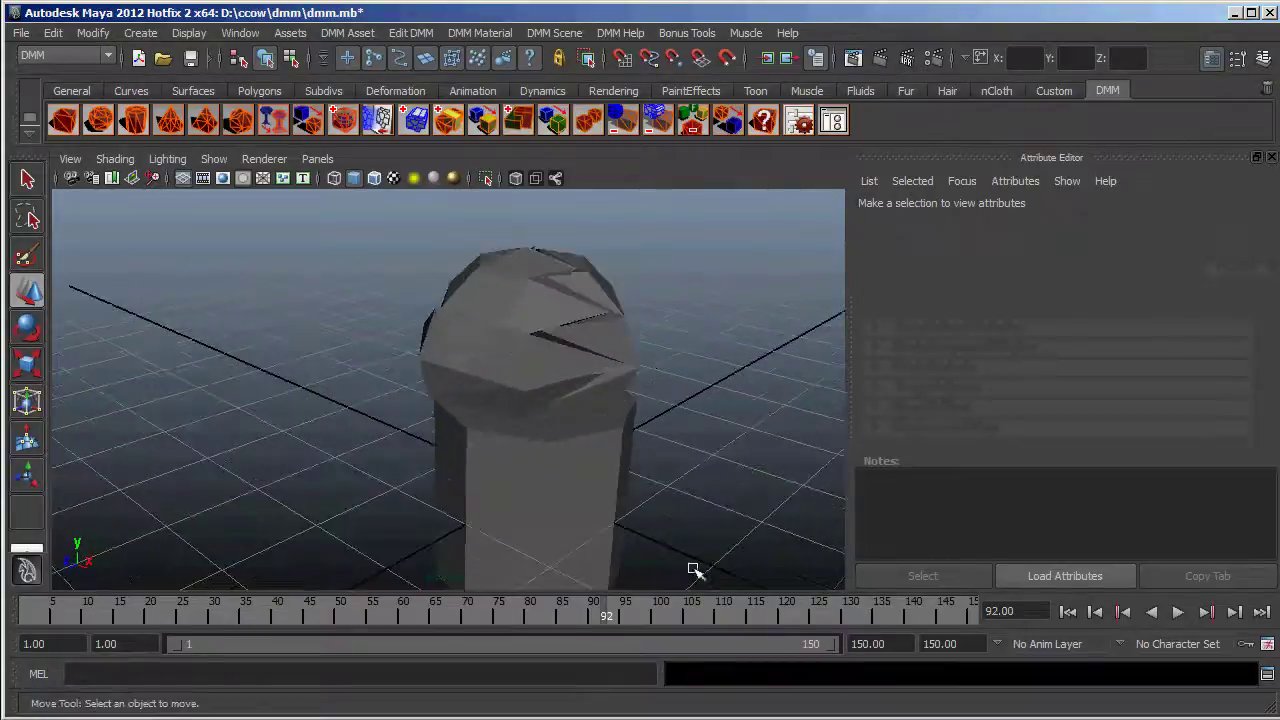
{"action": "left_click_drag", "start_coordinate": [608, 615], "coordinate": [28, 615]}
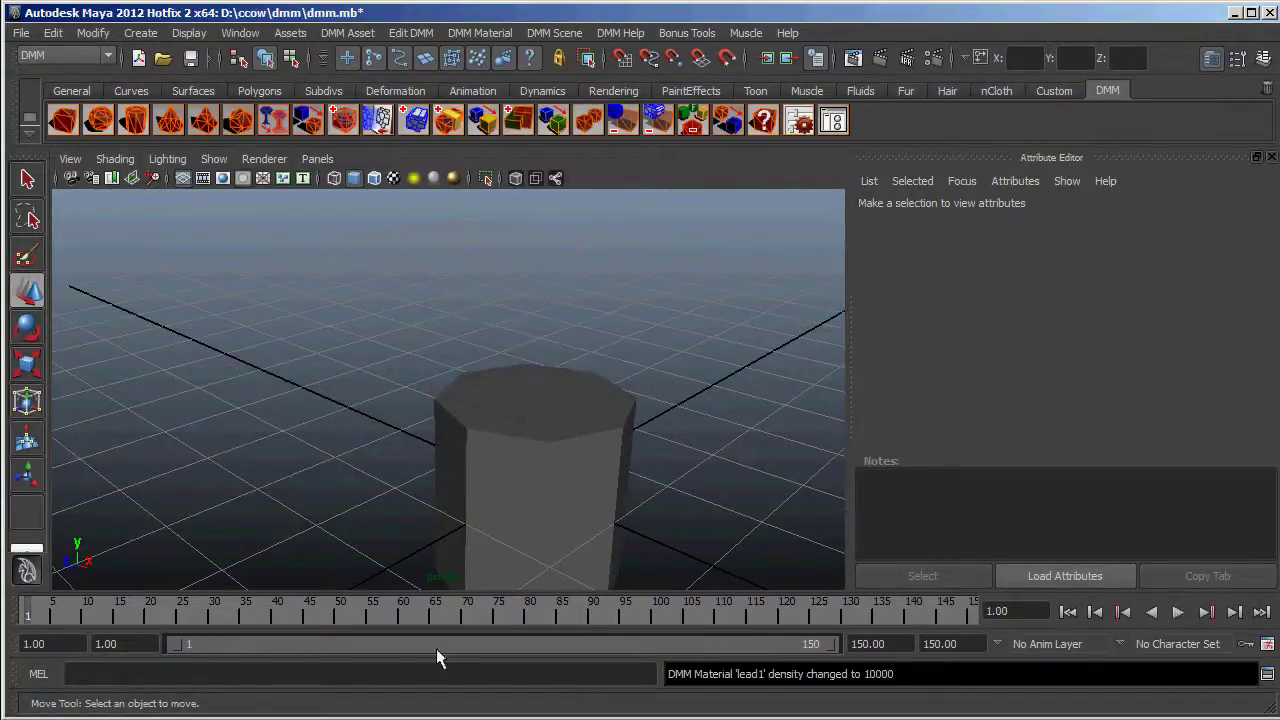
{"action": "left_click_drag", "start_coordinate": [245, 615], "coordinate": [287, 617]}
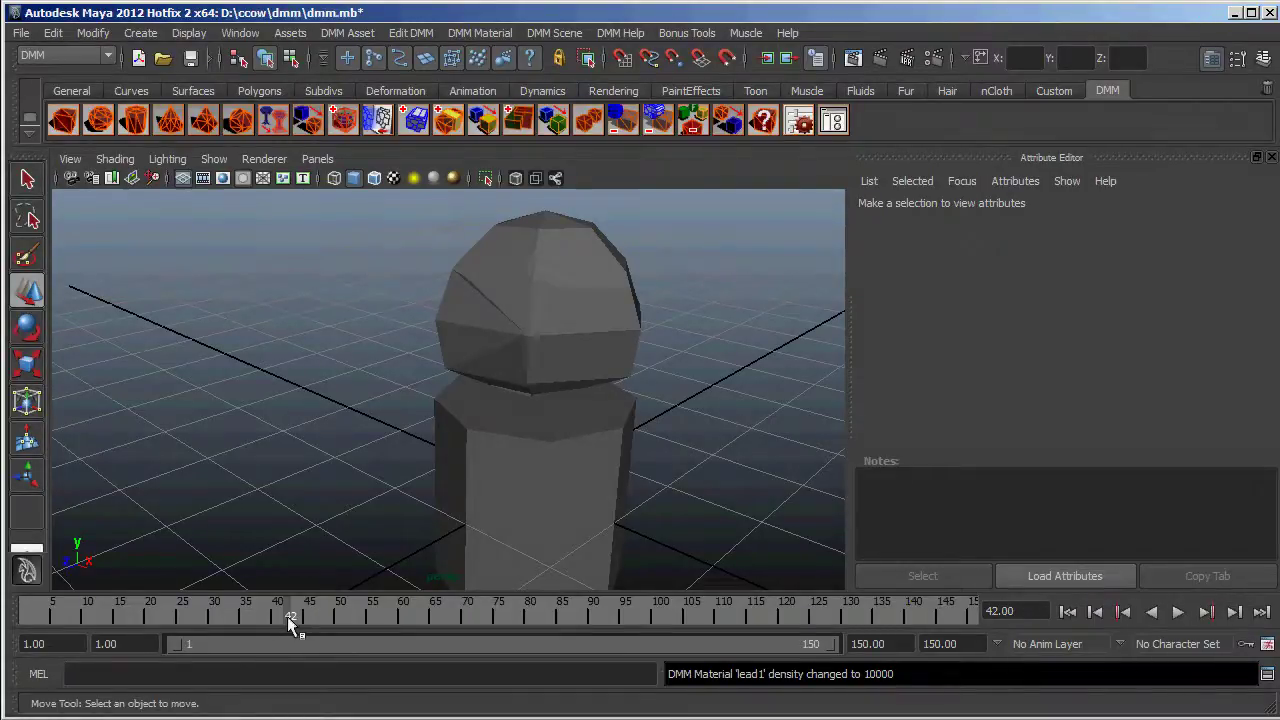
- Rewind to the first frame and assign a new hard_rubber DMM material to the sphere
{"action": "left_click", "coordinate": [532, 318]}
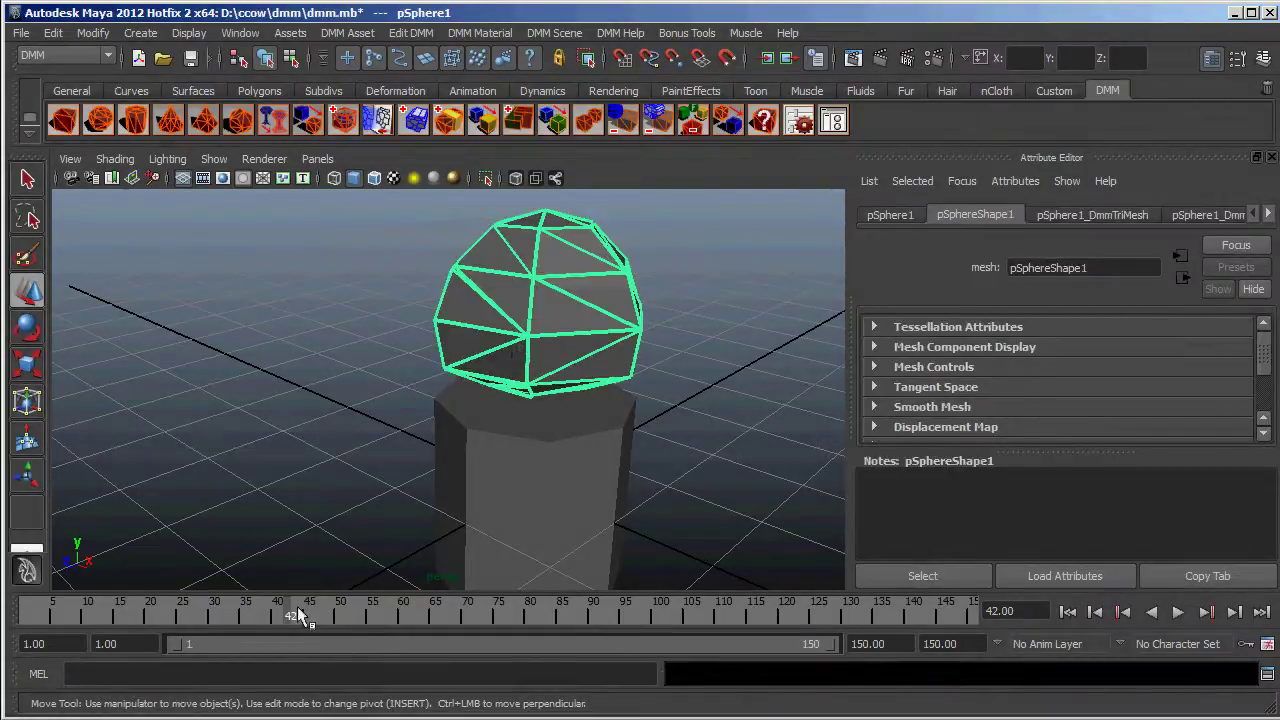
{"action": "left_click_drag", "start_coordinate": [300, 615], "coordinate": [27, 613]}
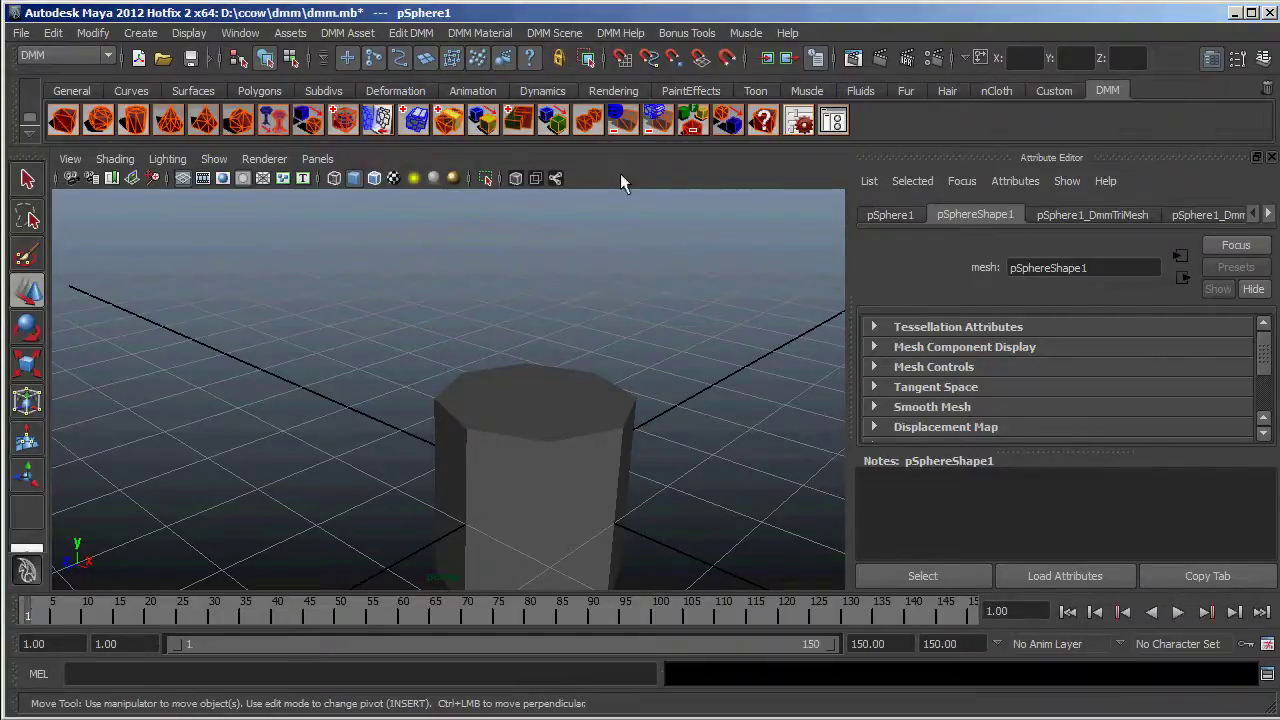
{"action": "left_click", "coordinate": [480, 33]}
{"action": "mouse_move", "coordinate": [600, 62]}
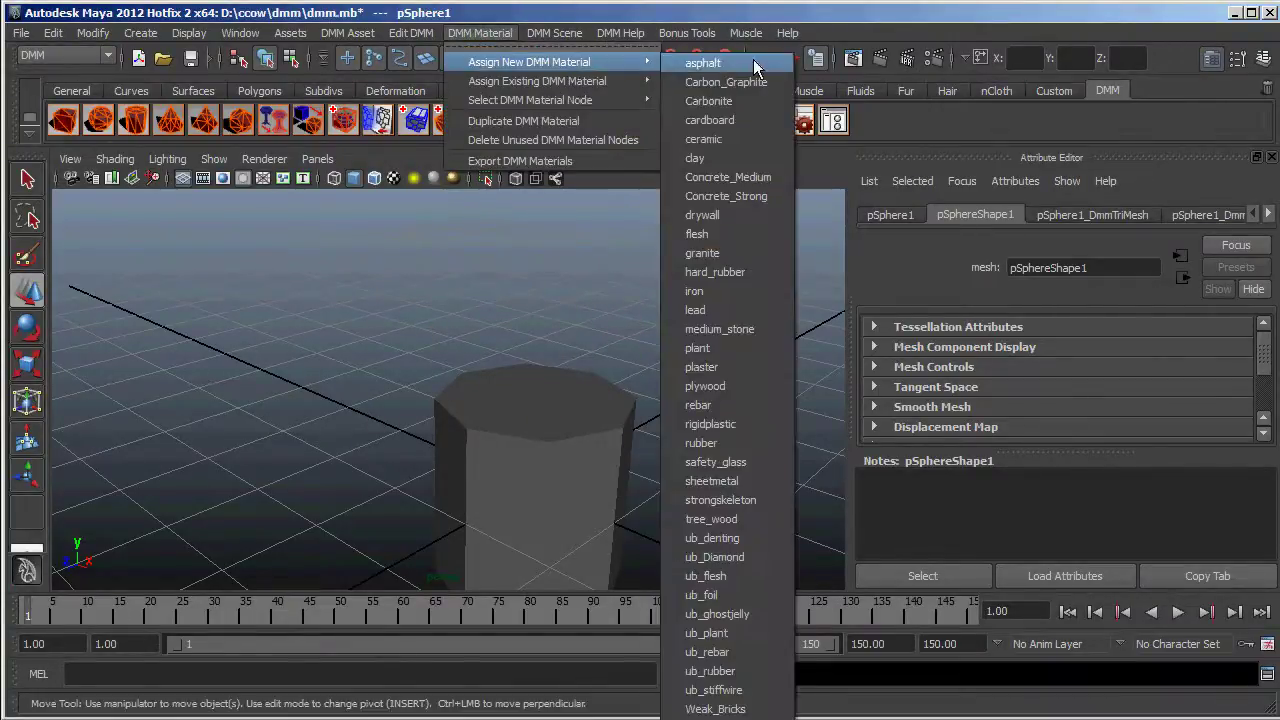
{"action": "left_click", "coordinate": [757, 267]}
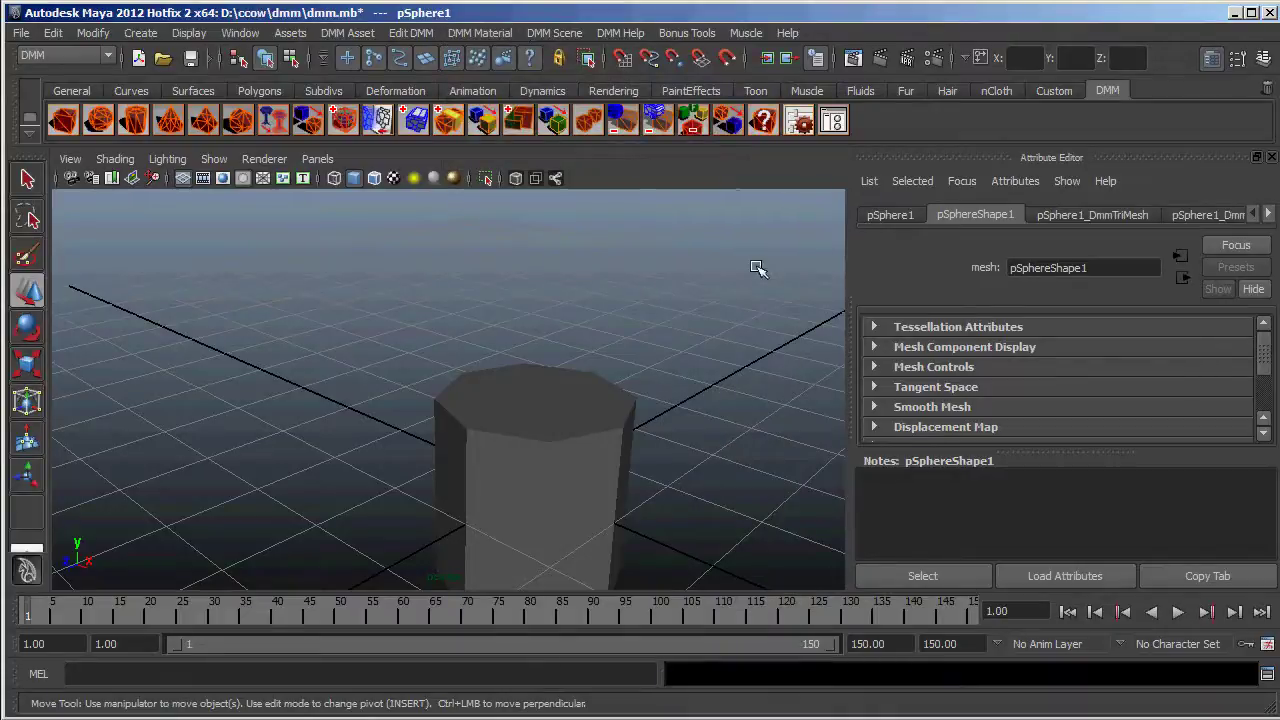
- Run the simulation with the hard rubber sphere and scrub to frame 63 to examine its impact on the cylinder
{"action": "key", "text": "alt+v"}
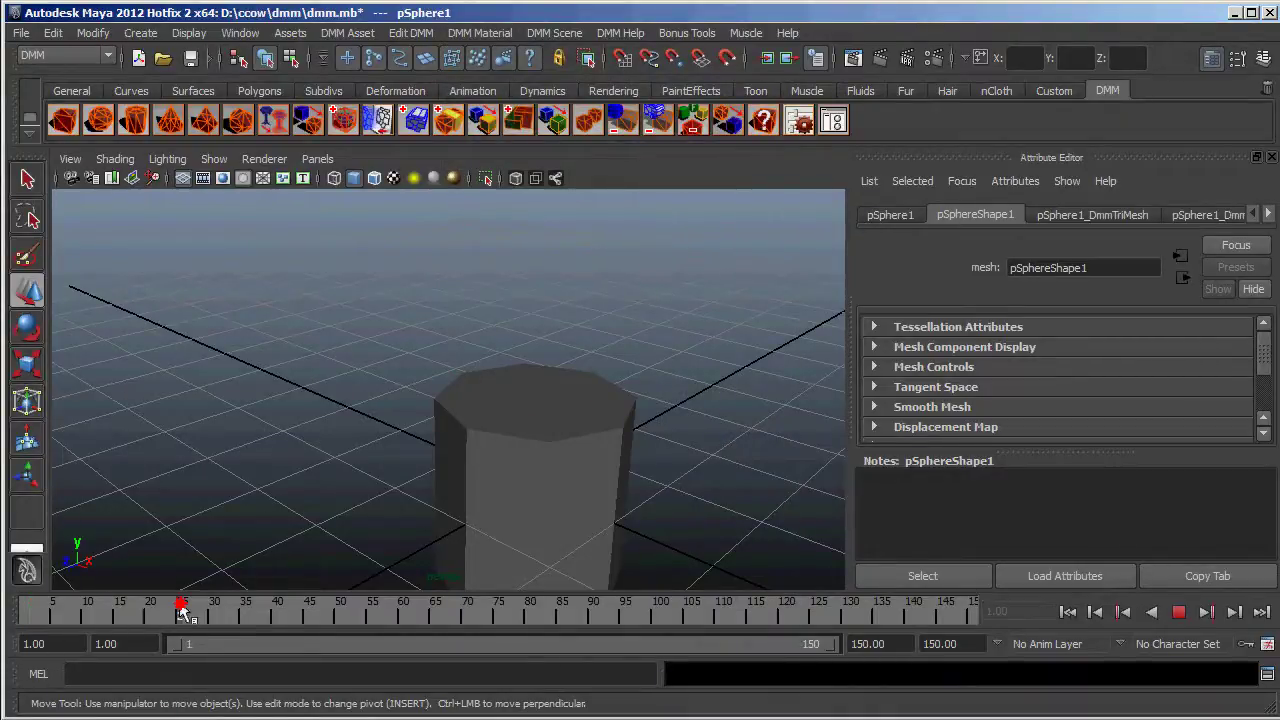
{"action": "left_click_drag", "start_coordinate": [182, 614], "coordinate": [423, 611]}
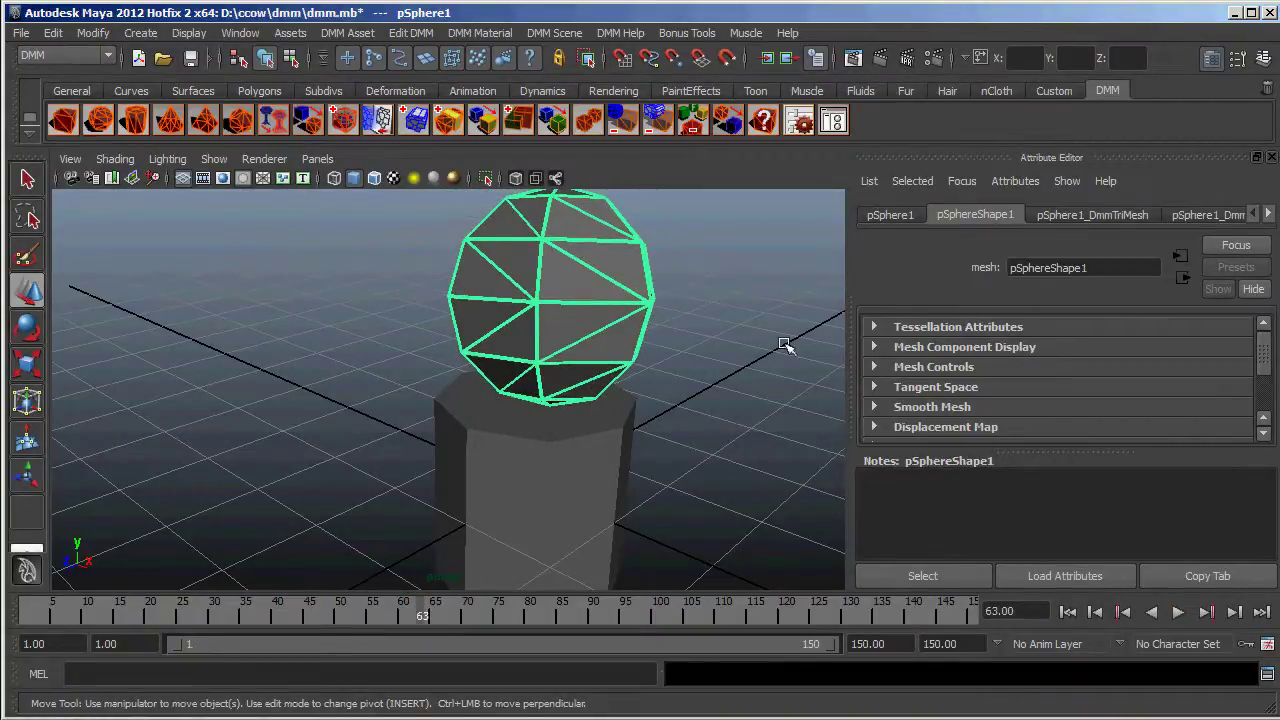